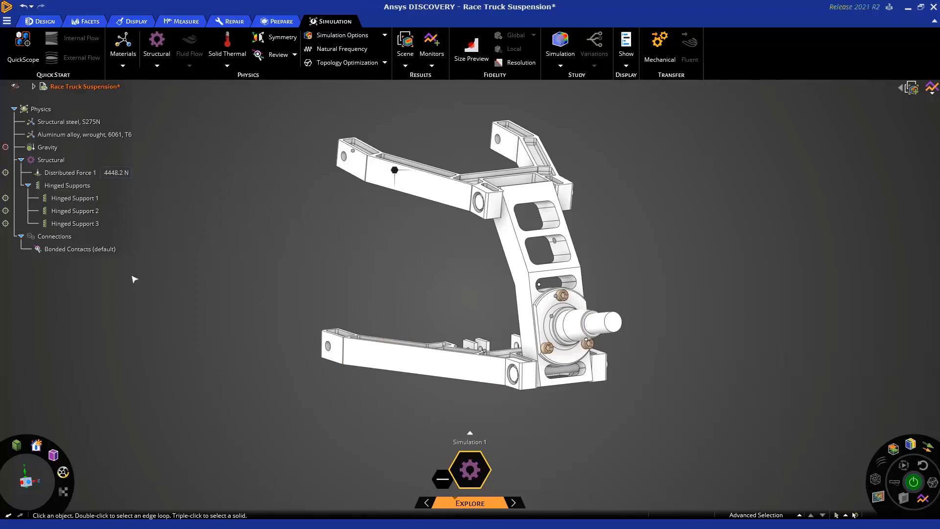
Open the contact review for the default bonded contacts of the suspension assembly.
left_click(91, 250)
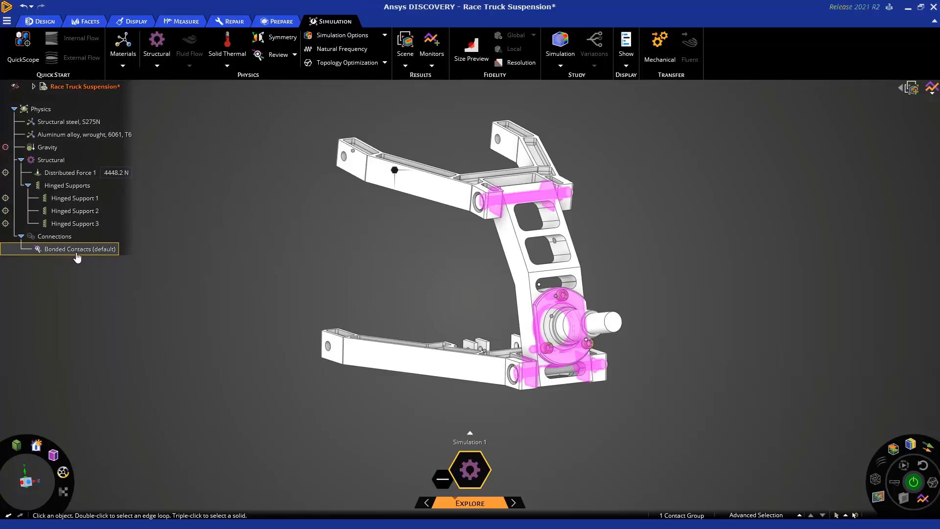
double_click(77, 250)
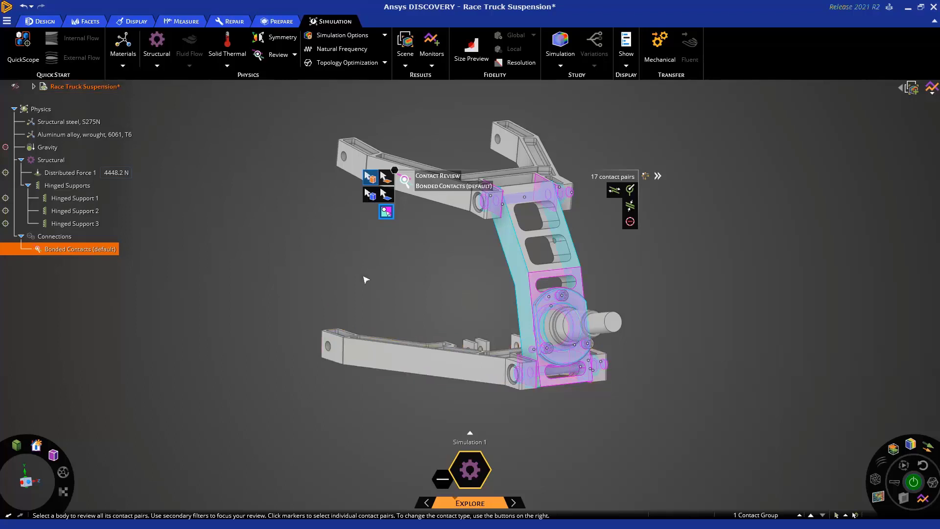
middle_click_drag(420, 287, 414, 288)
scroll(479, 262, "up", 4)
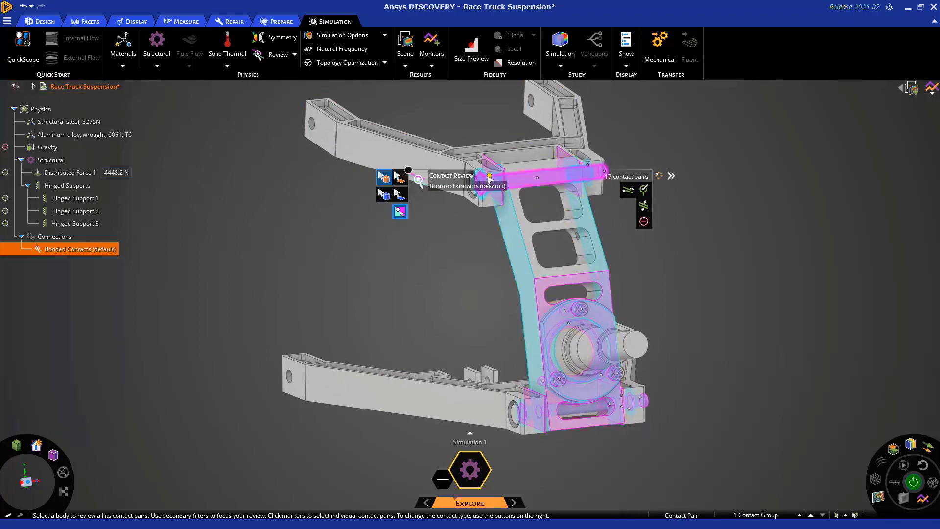
middle_click_drag(499, 226, 501, 260)
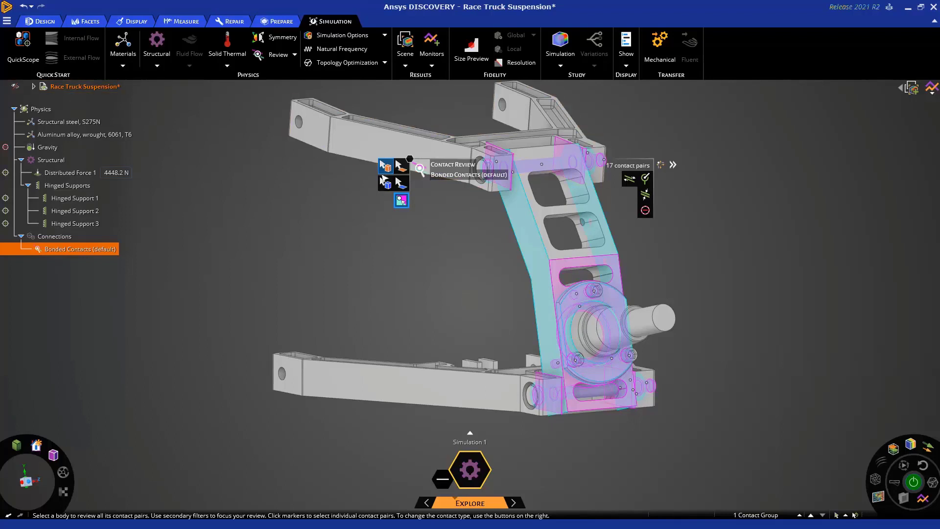
Review the contact pairs of the upright as primary body, narrow them to the spindle as secondary body, and clear the filter.
left_click(388, 169)
left_click(386, 168)
left_click(532, 228)
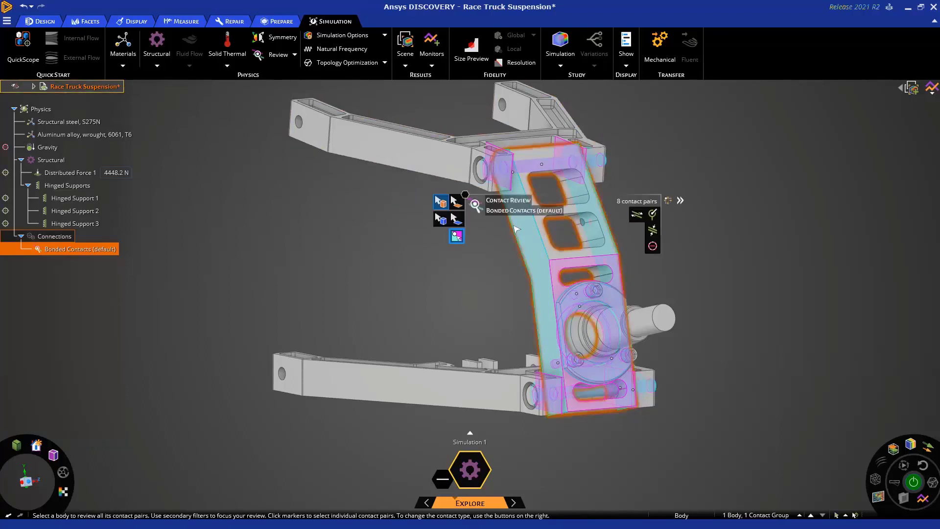
left_click(640, 320)
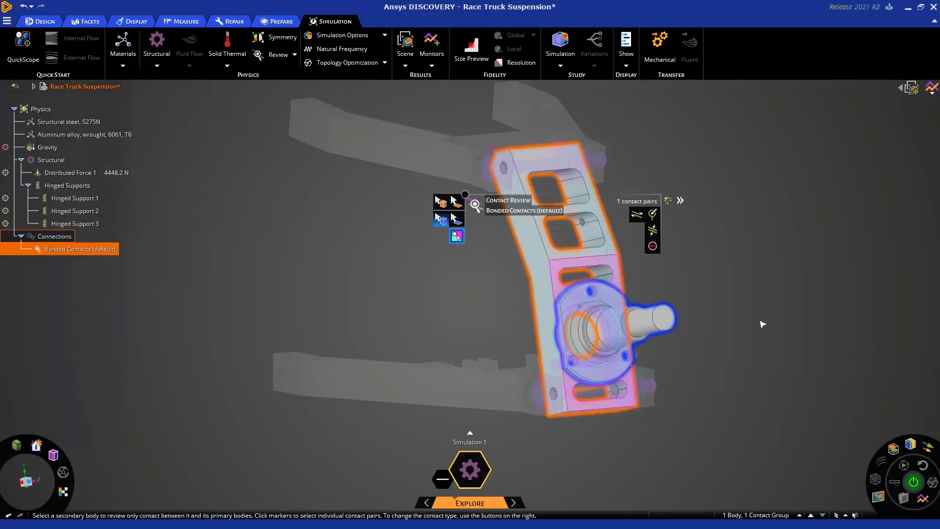
left_click(762, 325)
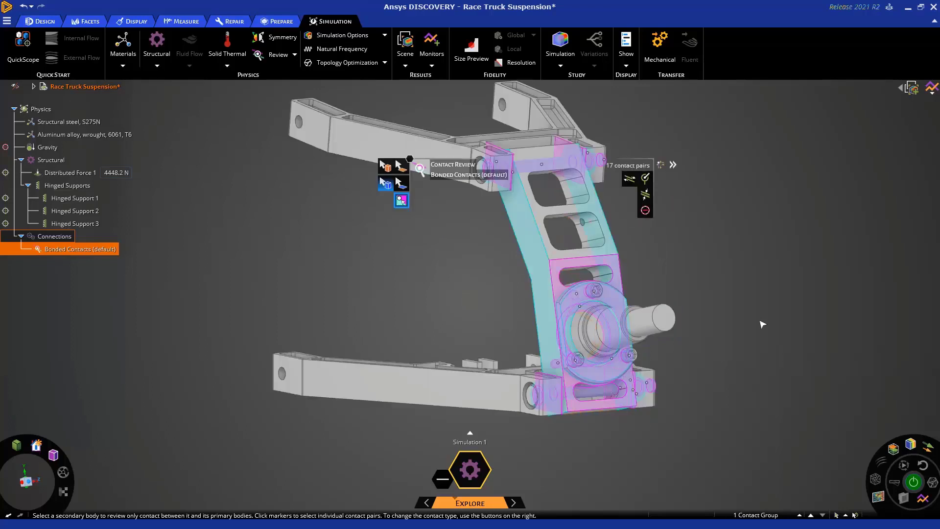
middle_click_drag(691, 276, 679, 286)
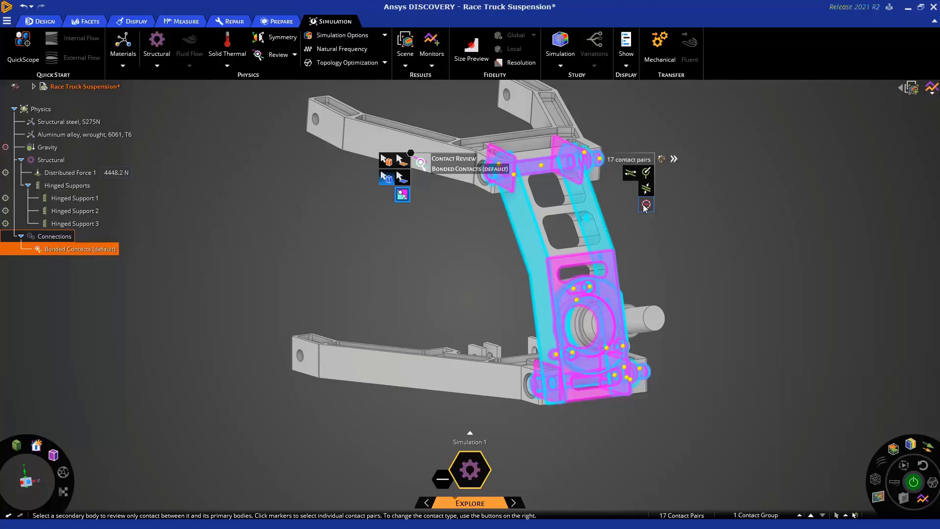
left_click(631, 175)
mouse_move(686, 265)
middle_mouse_down()
mouse_move(618, 254)
mouse_move(671, 258)
middle_mouse_up()
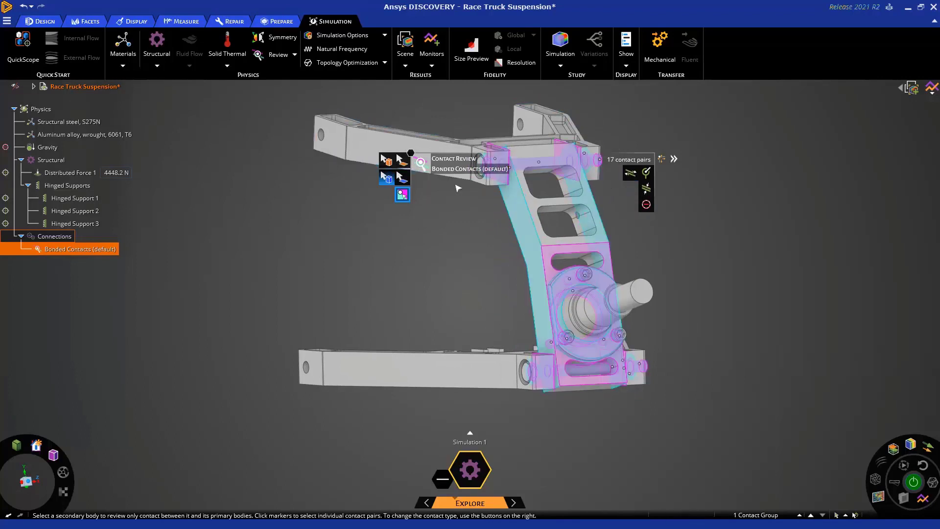
middle_click_drag(491, 258, 489, 266)
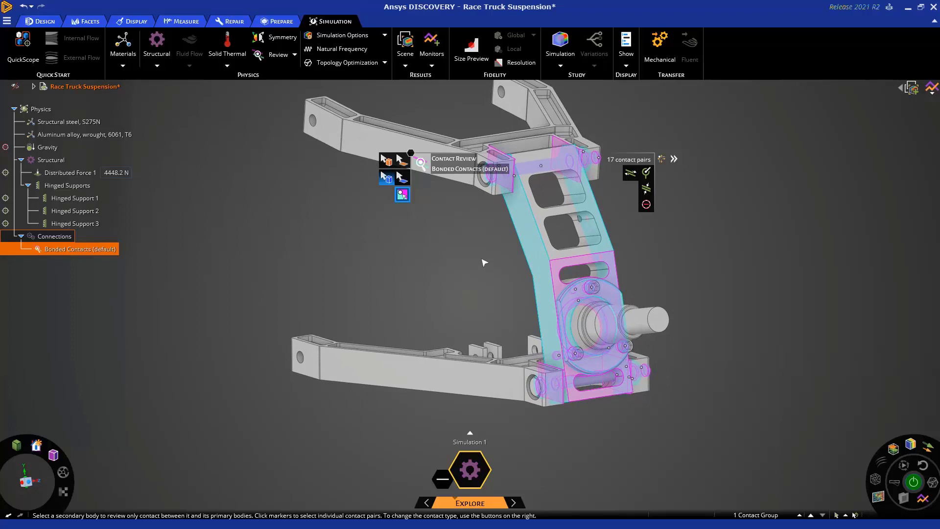
middle_click_drag(485, 263, 516, 276)
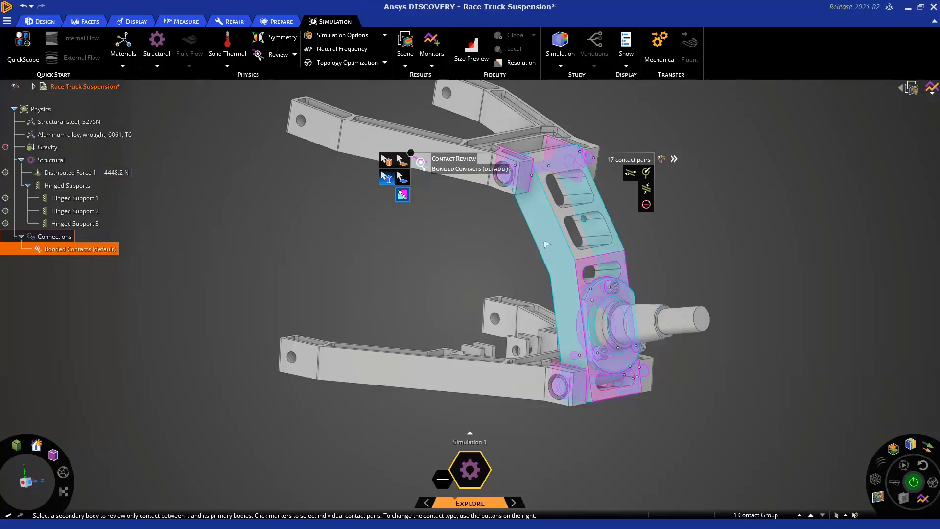
Filter the contact review to the spindle body and convert its contact pairs to permanently bonded, highlighting the new group in the model.
left_click(387, 162)
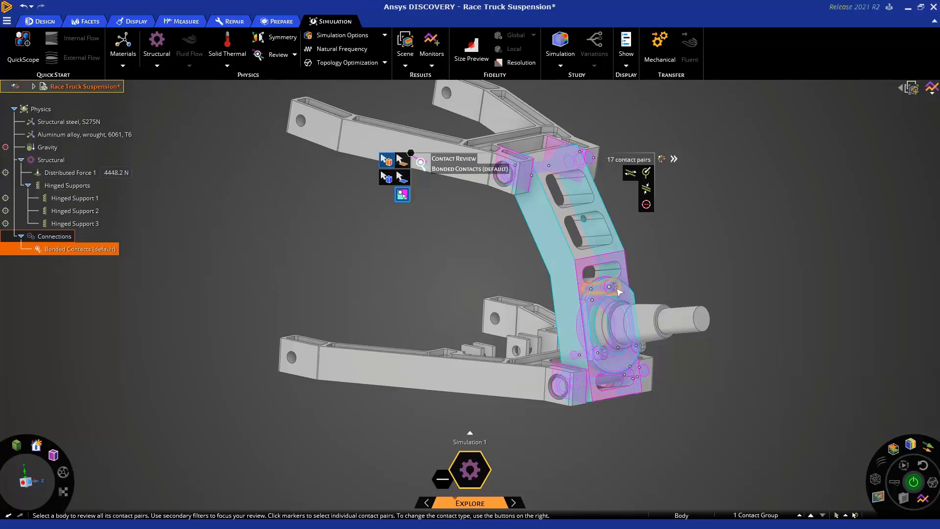
left_click(646, 317)
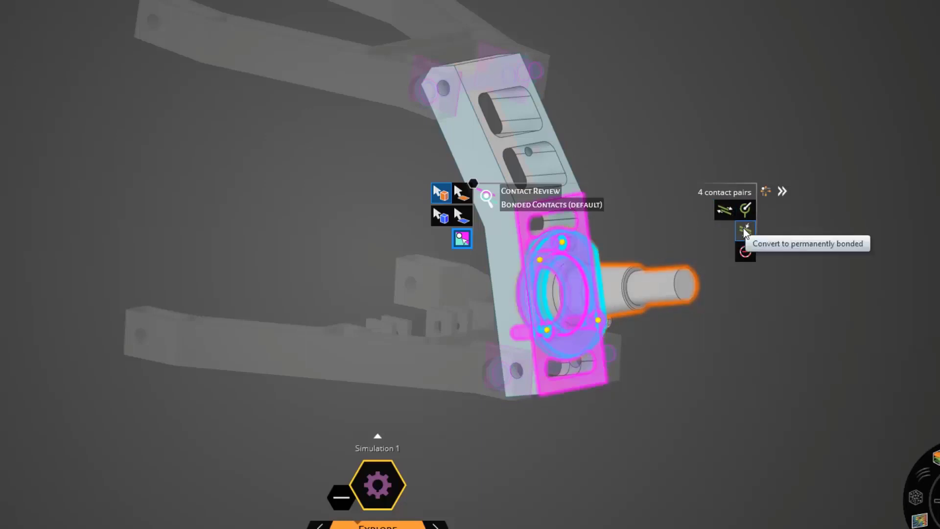
left_click(745, 230)
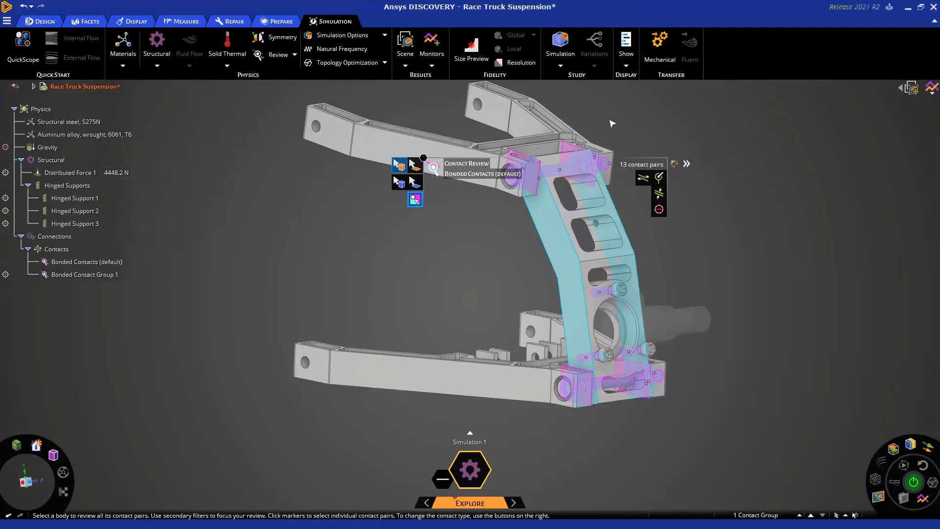
middle_click_drag(463, 319, 614, 291)
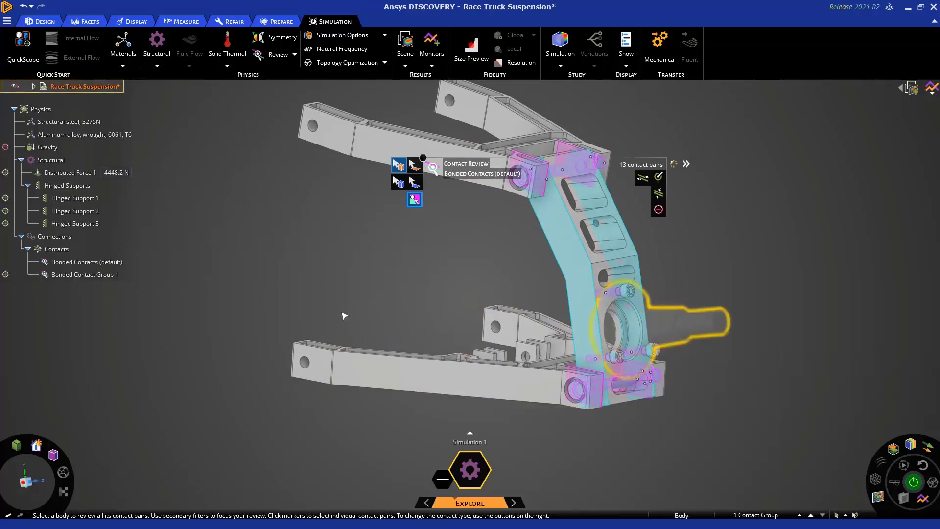
left_click(105, 277)
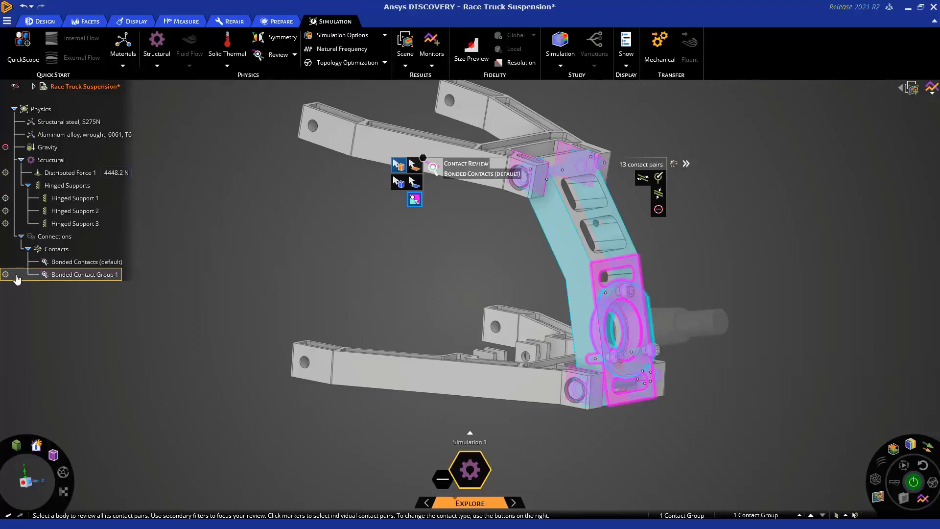
Convert the flange bolts' contact pairs with the upright to permanently bonded, two together as a group and the third individually.
middle_click_drag(687, 283, 696, 284)
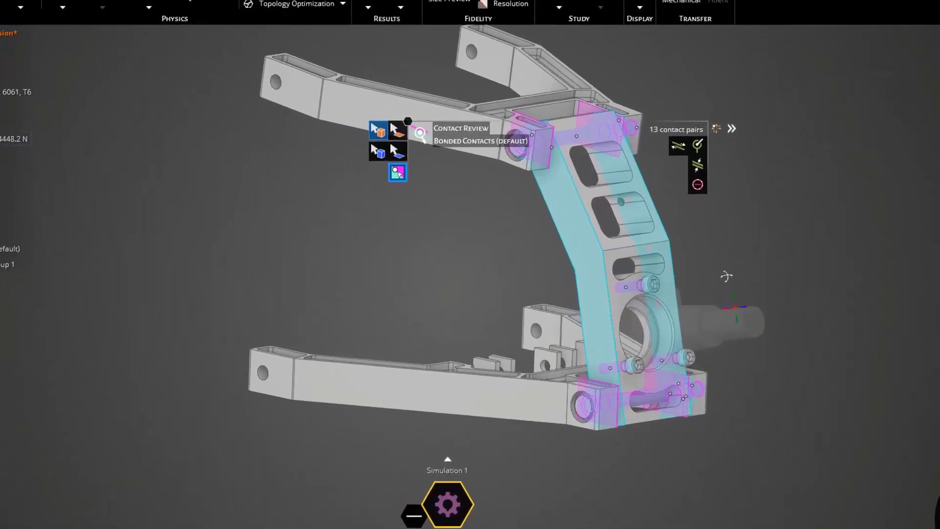
left_click(629, 289)
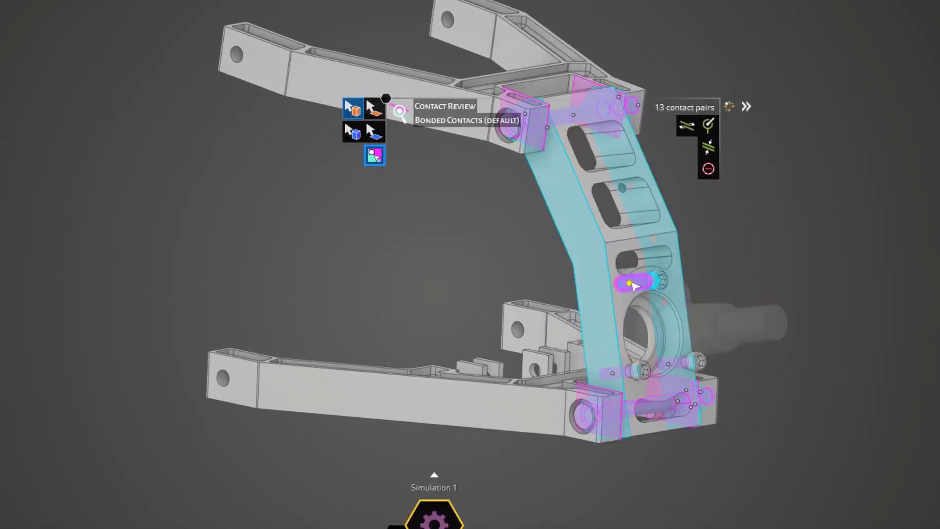
left_click(631, 284)
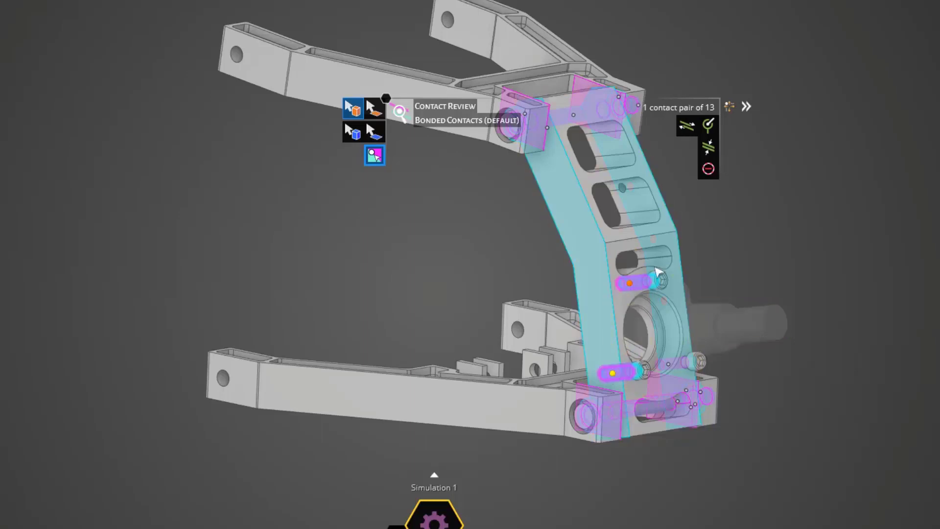
left_click(669, 363)
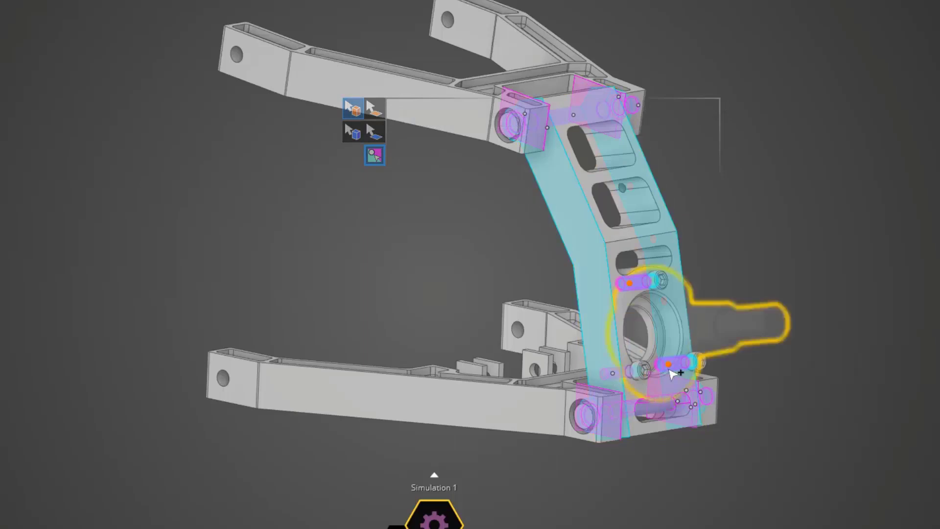
mouse_move(715, 180)
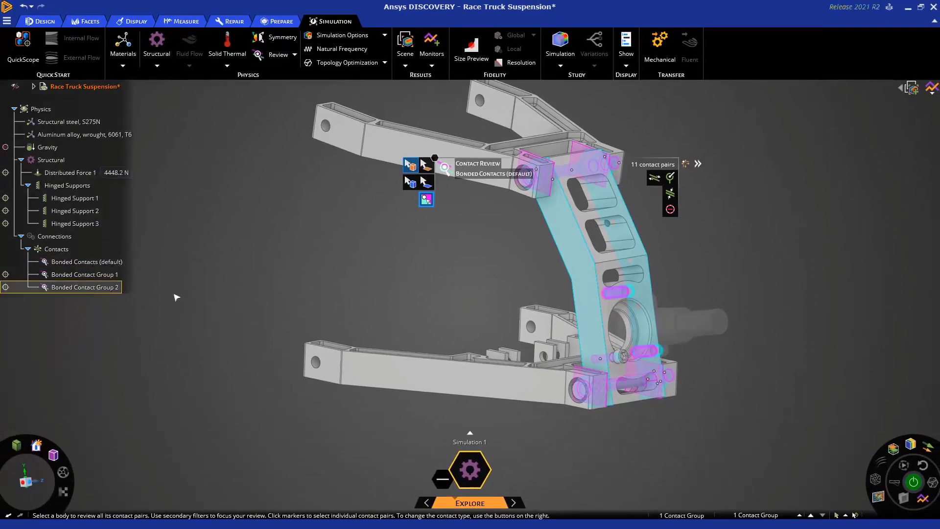
left_click(601, 360)
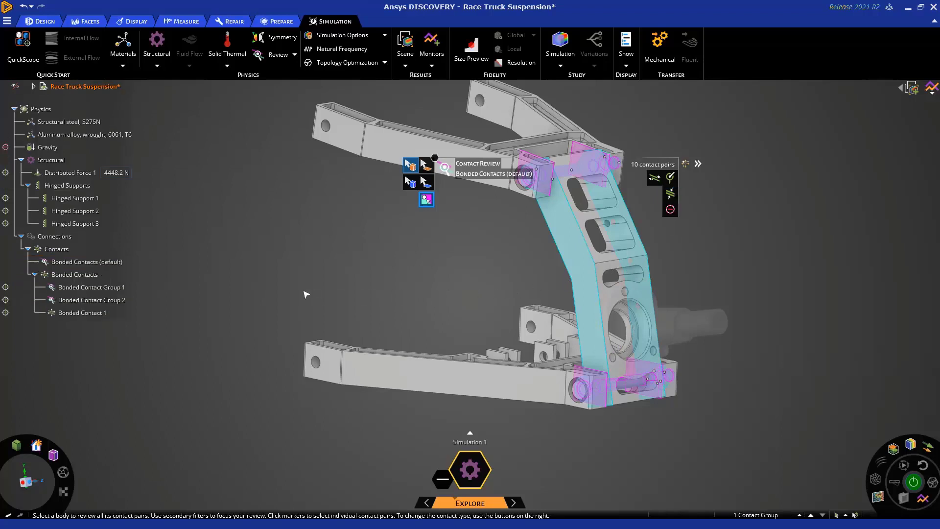
Highlight the bonded contact groups, open the individual Bonded Contact 1 to inspect its bolt faces and contact type, and exit without changes.
left_click(93, 289)
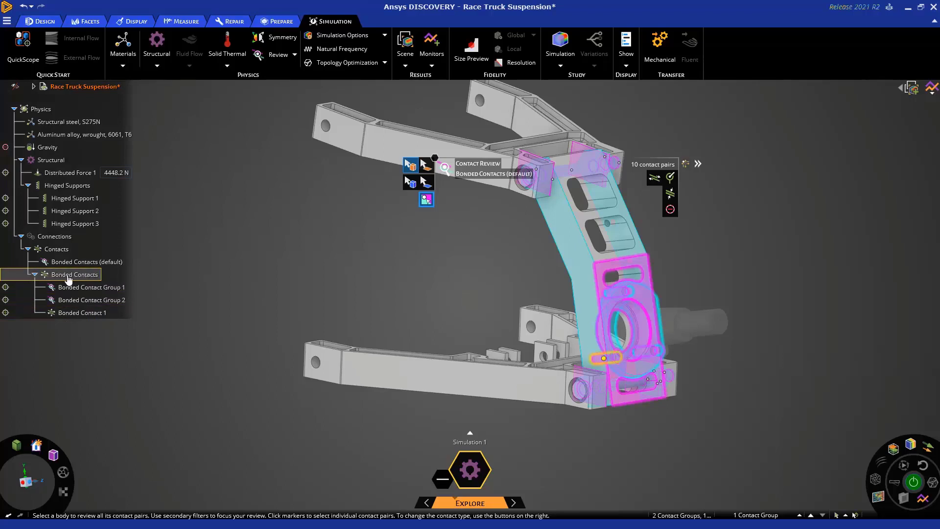
left_click(79, 313)
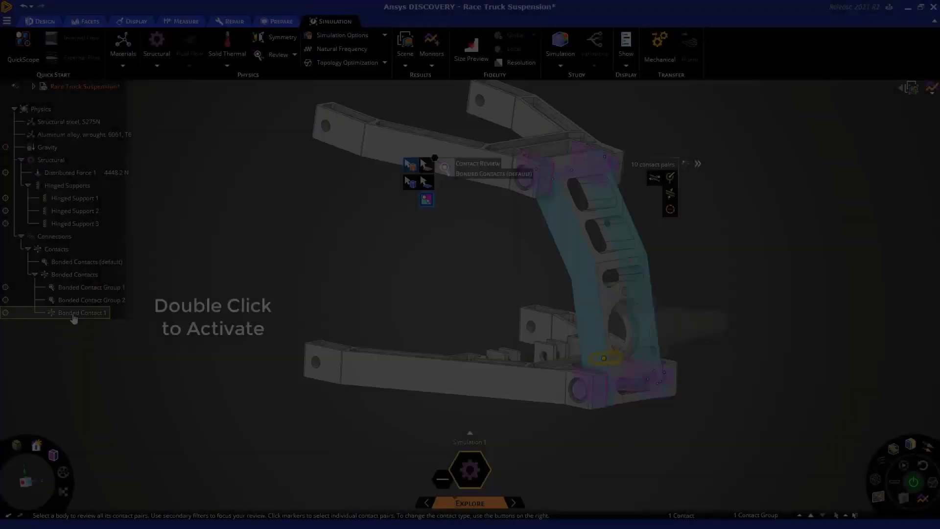
double_click(74, 314)
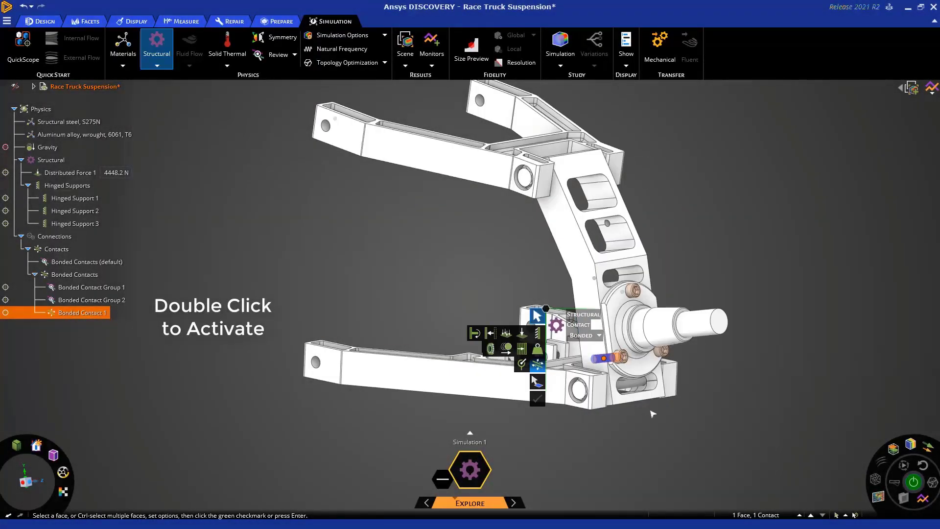
scroll(630, 439, "up", 5)
middle_click_drag(630, 439, 601, 341)
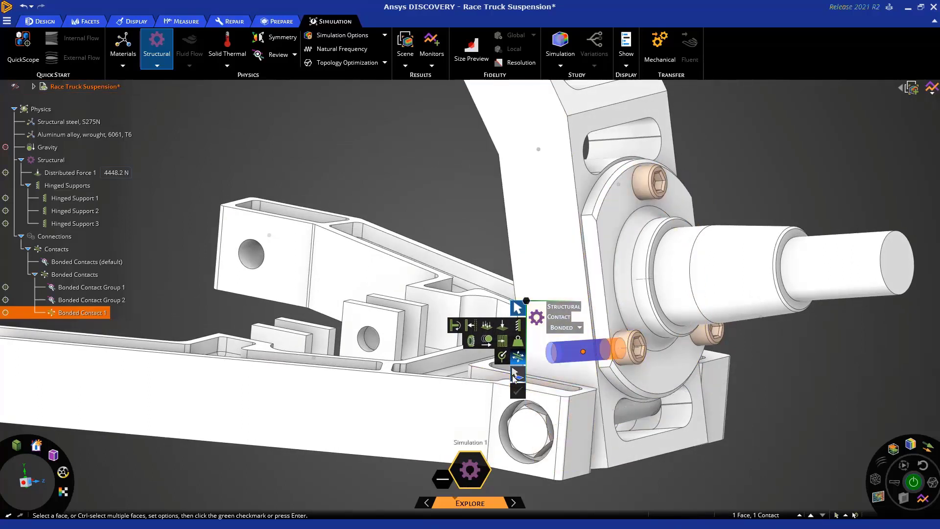
middle_click_drag(583, 406, 575, 375)
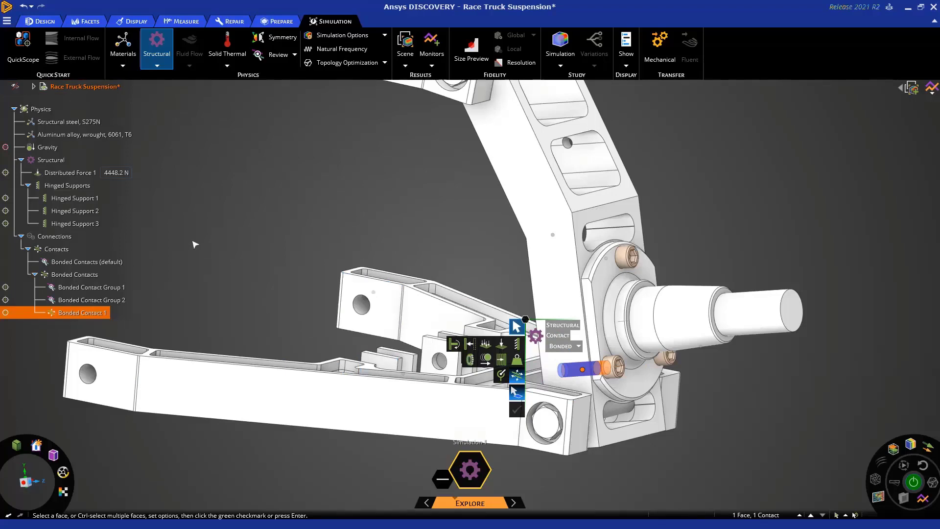
key("Escape")
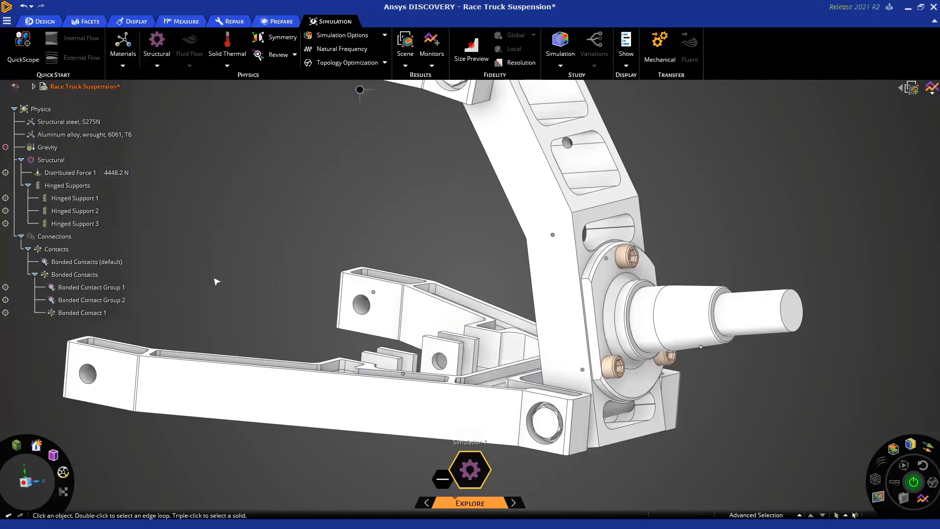
Reopen the contact review for the remaining default bonded contacts.
left_click(95, 263)
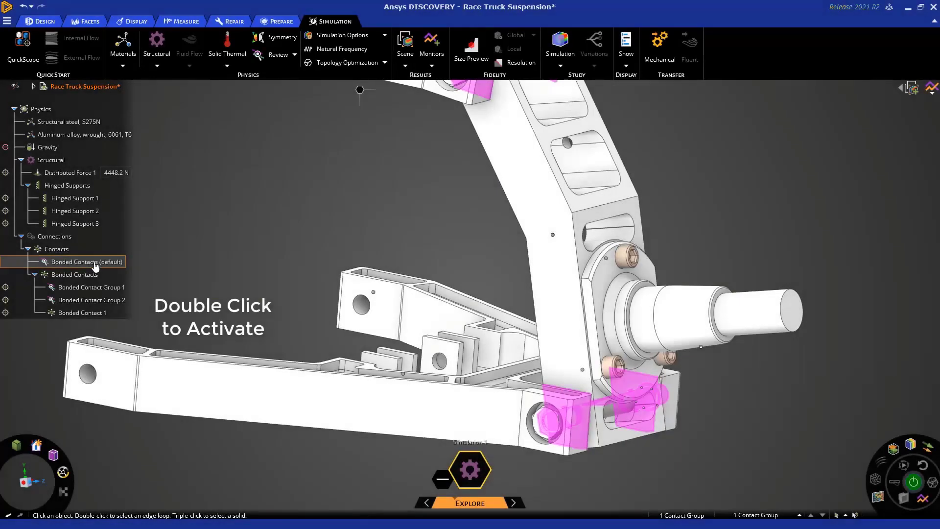
double_click(95, 263)
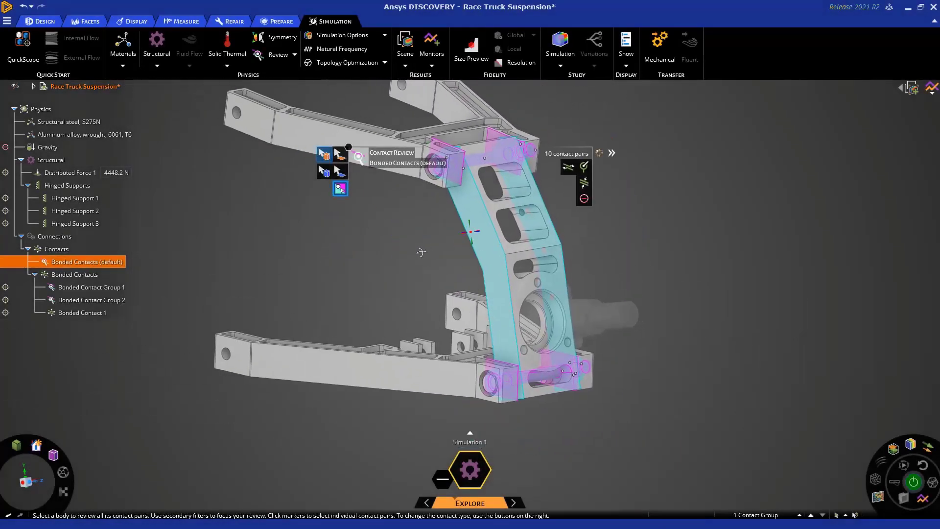
left_click(479, 263)
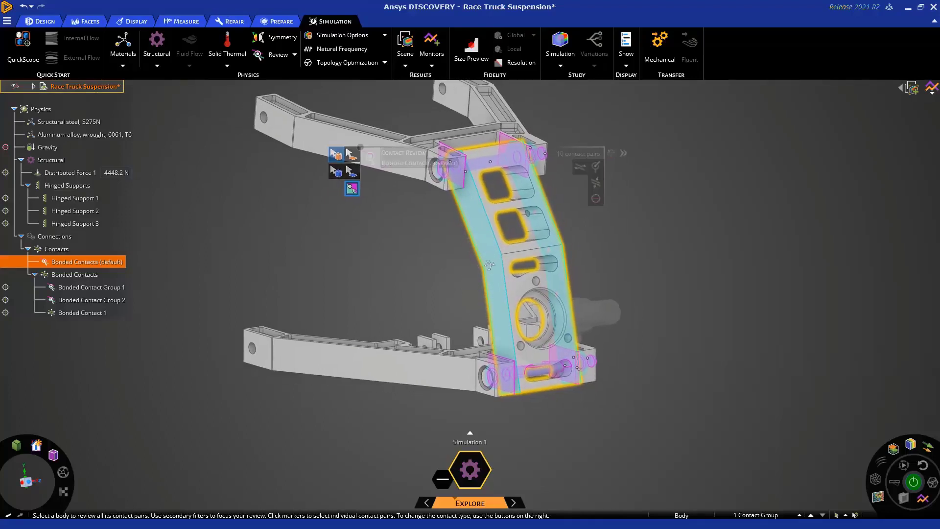
left_click(489, 265)
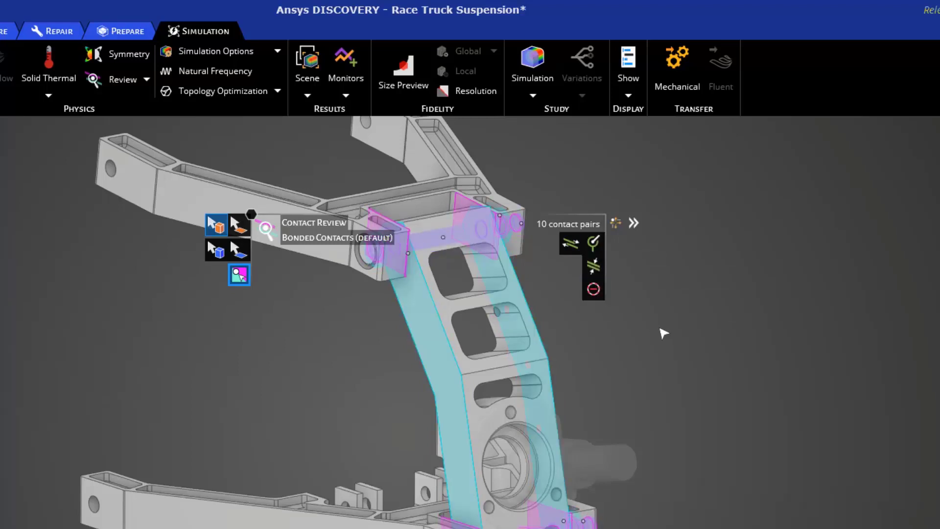
Expand the contact review options to examine the face grouping choices, detection distance and default contact behavior.
left_click(633, 223)
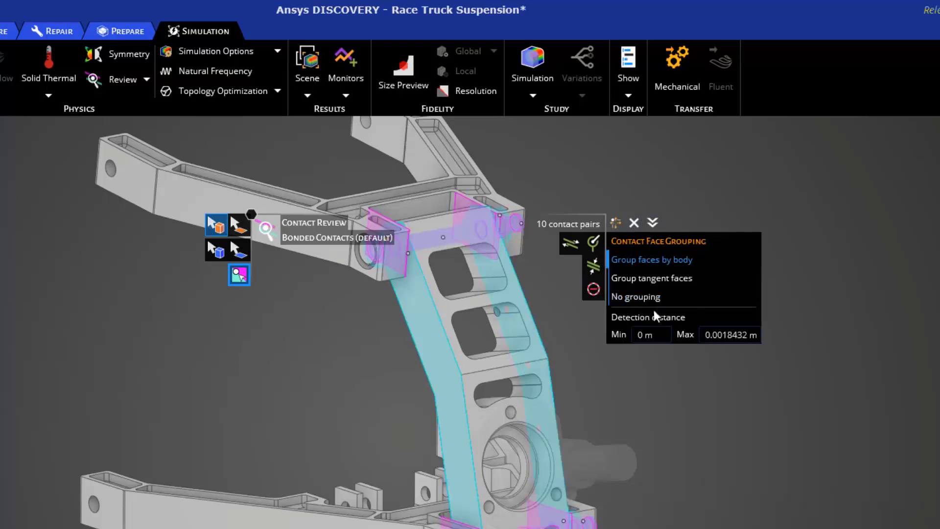
left_click(685, 299)
left_click(679, 277)
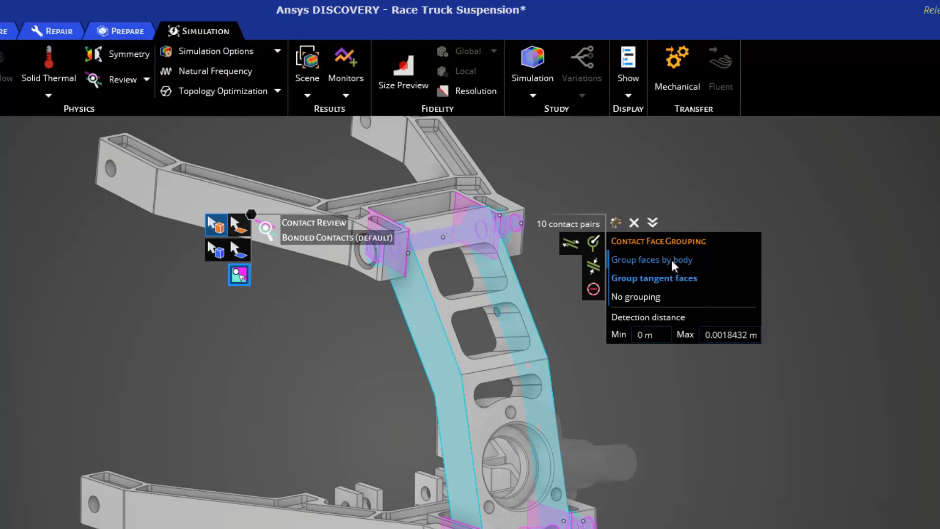
left_click(652, 223)
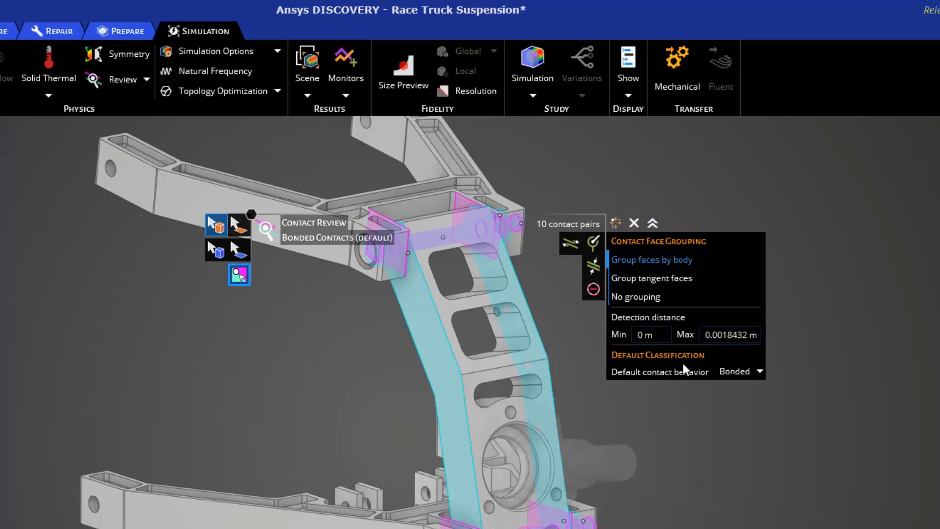
Set the default contact behavior of the upright's contact pairs to Sliding.
left_click(760, 372)
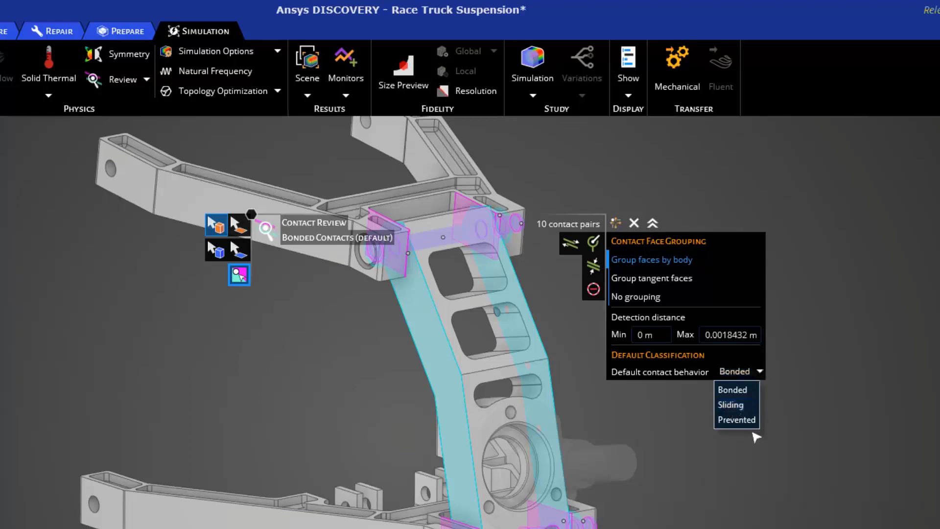
left_click(732, 407)
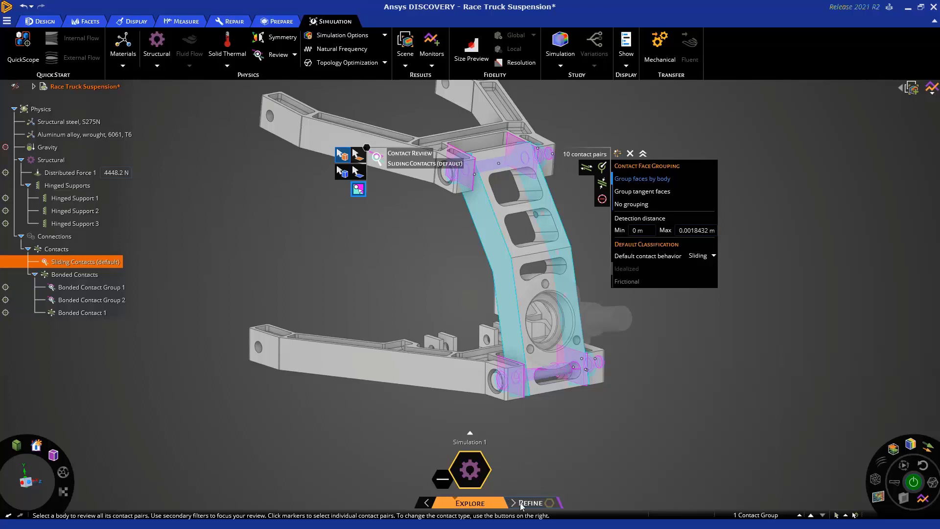
Check the idealized and frictional sliding options in the Refine stage, return to Explore and exit the contact review.
left_click(524, 505)
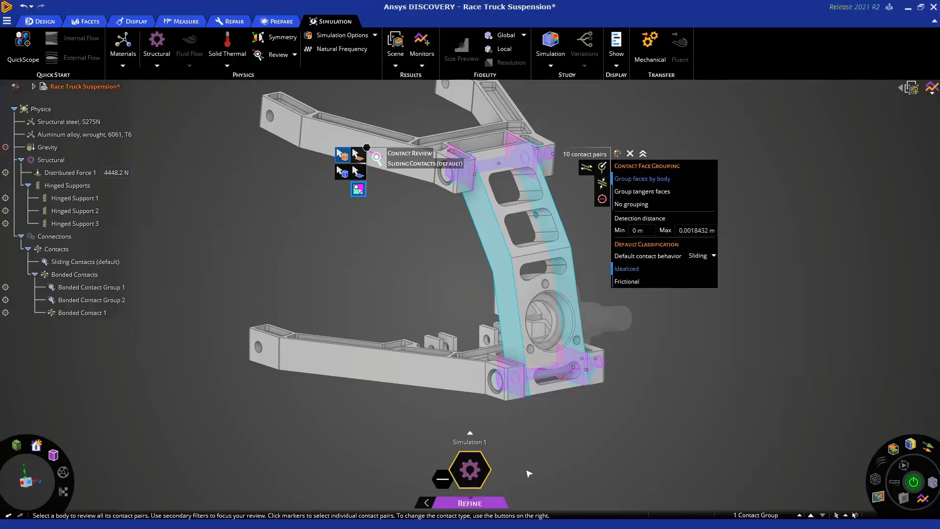
mouse_move(425, 502)
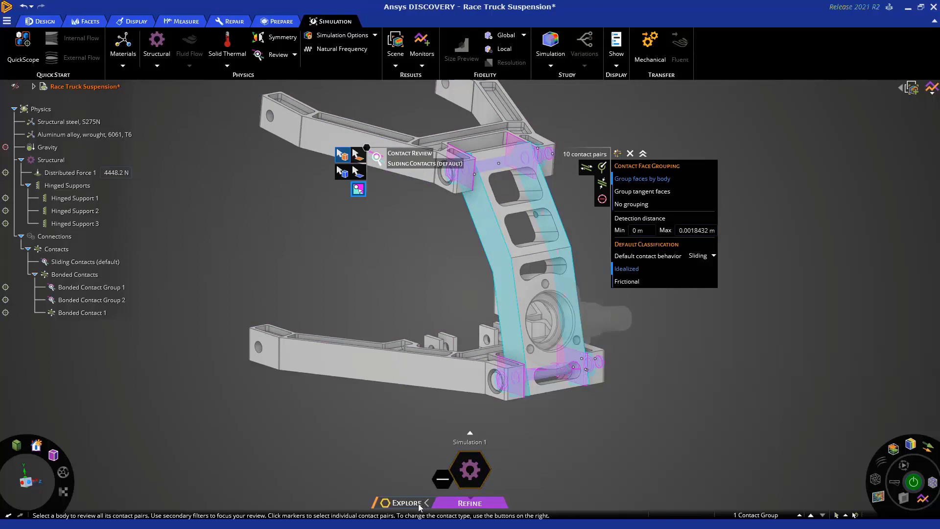
left_click(419, 505)
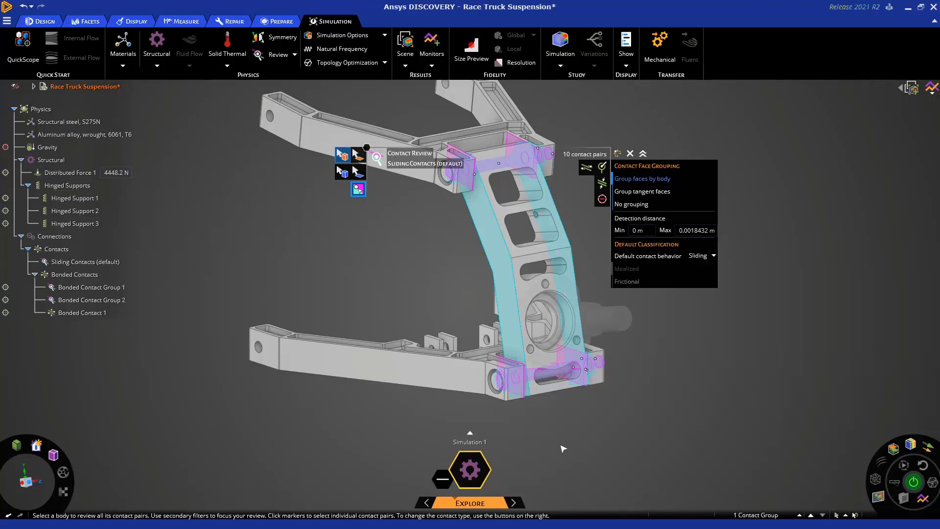
key("Escape")
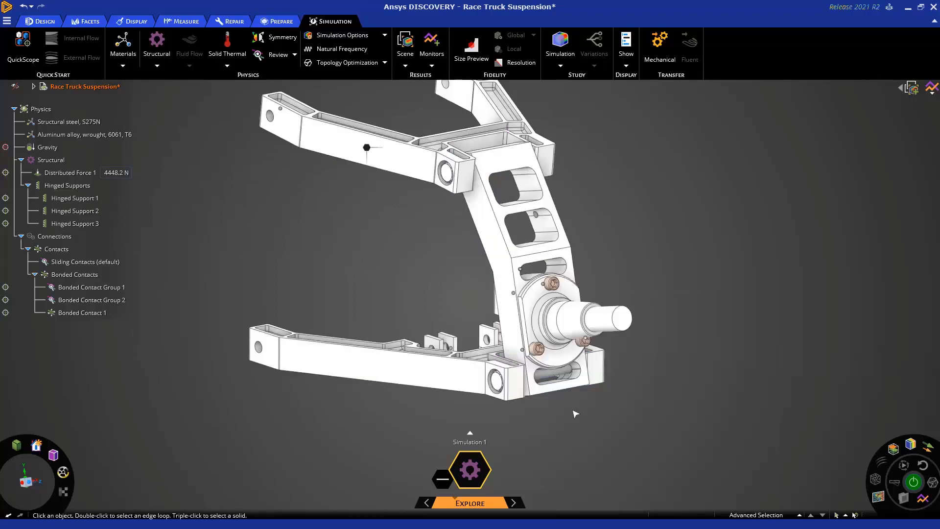
Run the suspension simulation in the Explore stage and display the displacement results in millimetres.
mouse_move(576, 414)
middle_mouse_down()
mouse_move(568, 430)
mouse_move(573, 416)
middle_mouse_up()
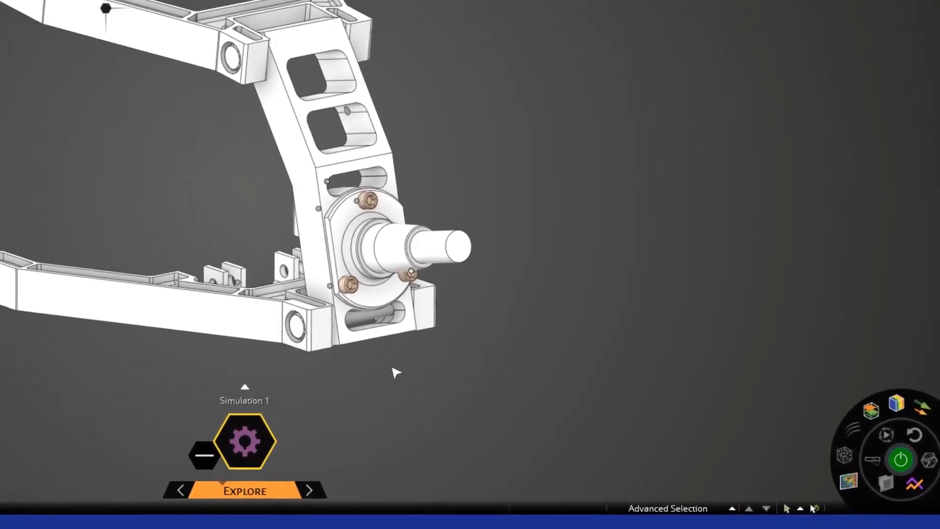
left_click(900, 464)
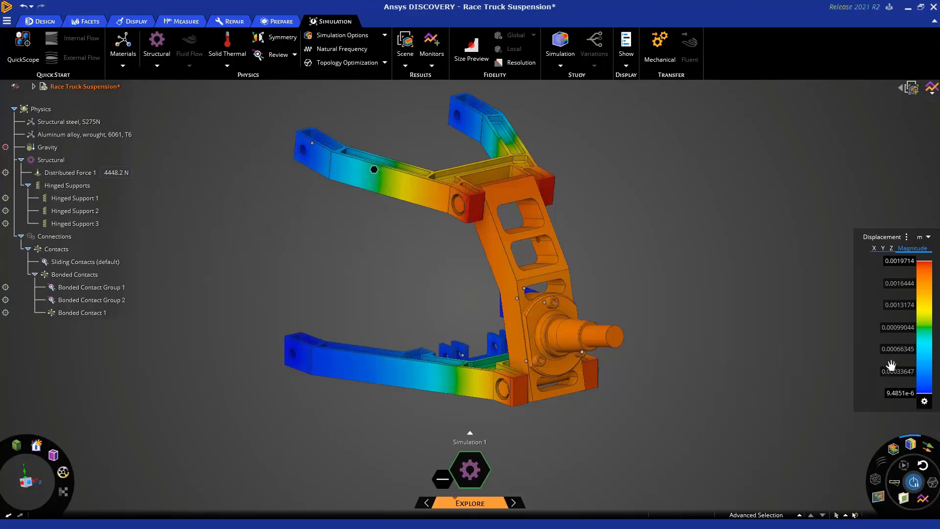
left_click(927, 240)
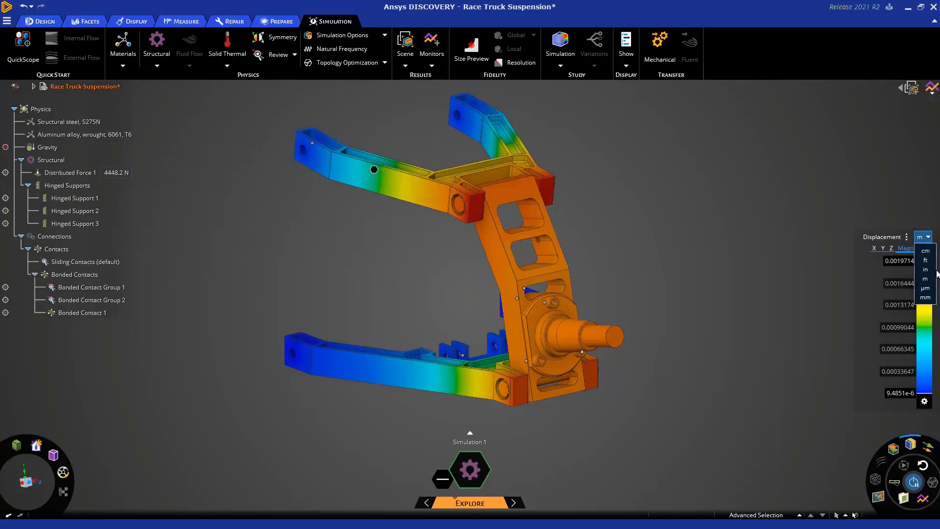
left_click(926, 270)
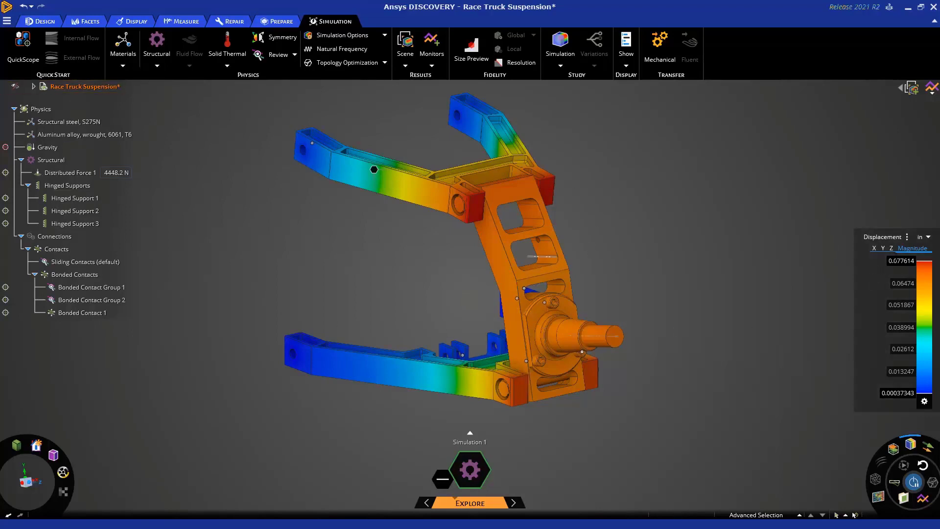
left_click(924, 237)
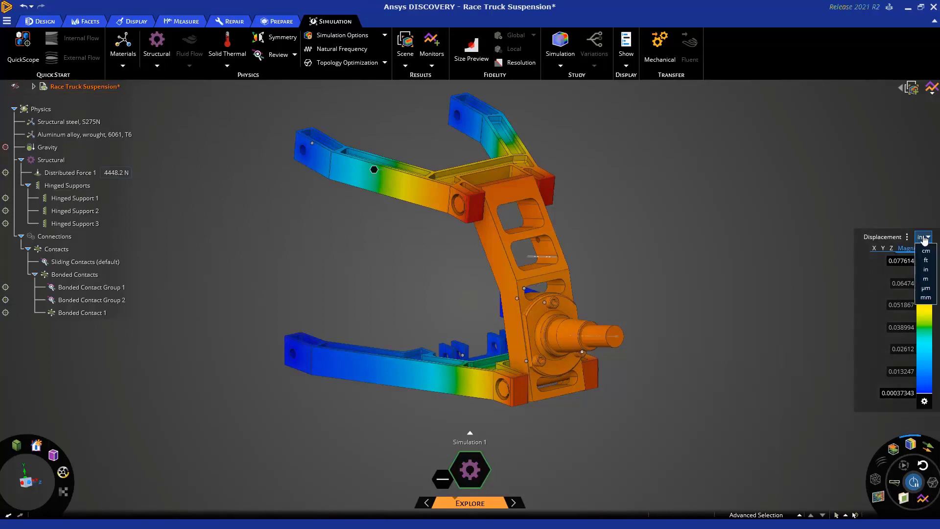
left_click(926, 299)
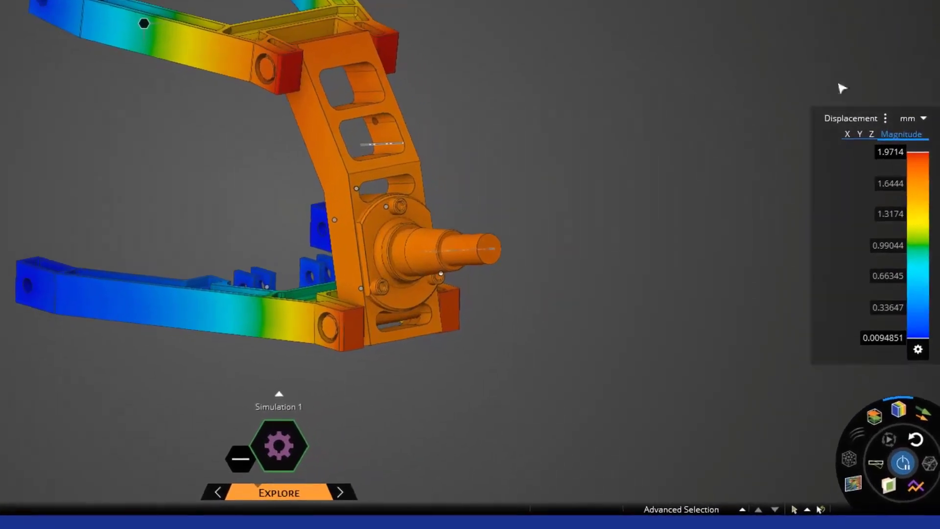
Show the scaled deformation of the suspension over its undeformed outline and animate it.
left_click(875, 467)
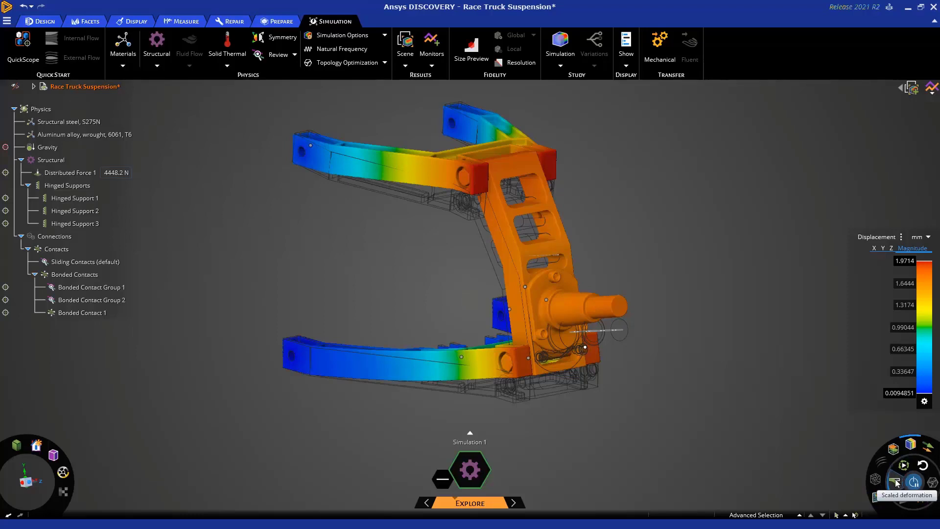
left_click(895, 483)
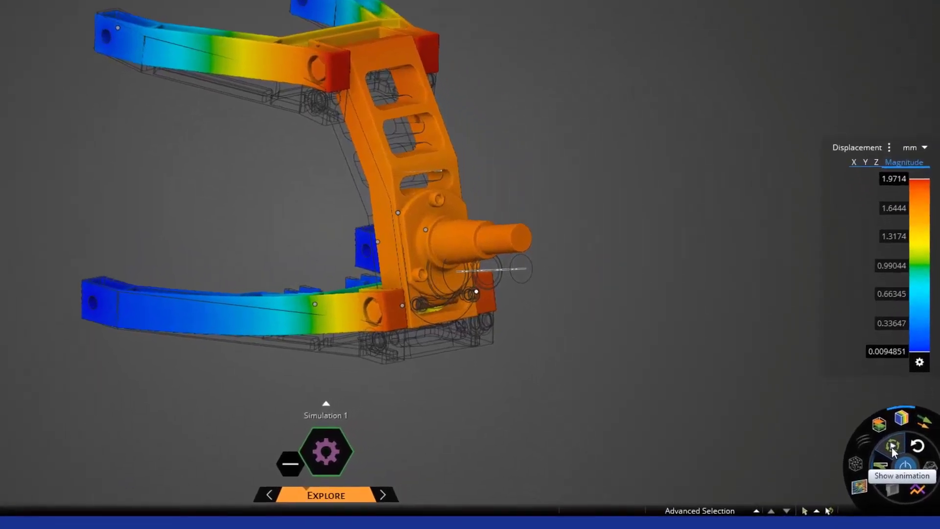
left_click(891, 444)
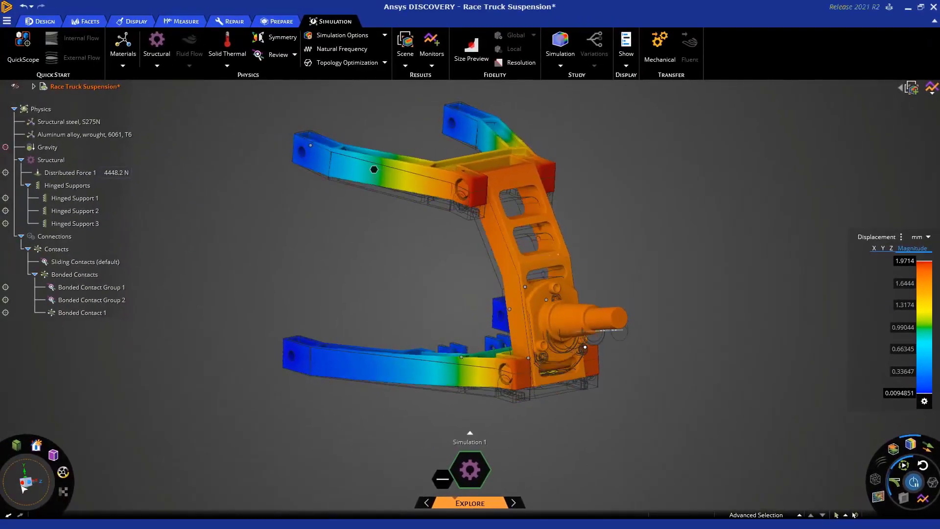
Examine the animated deformation from the side and around the upper arm joint, and turn the scaled deformation off.
left_click(26, 484)
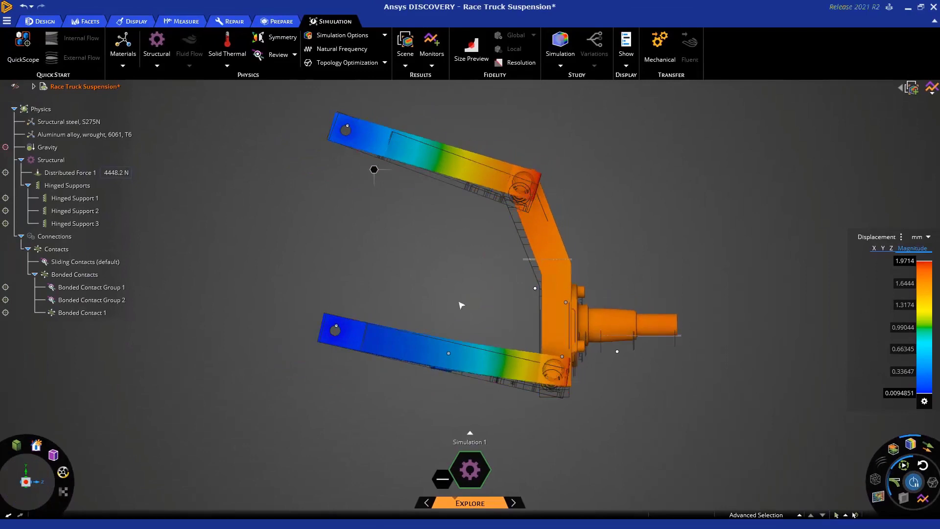
scroll(529, 242, "up", 3)
scroll(528, 243, "up", 3)
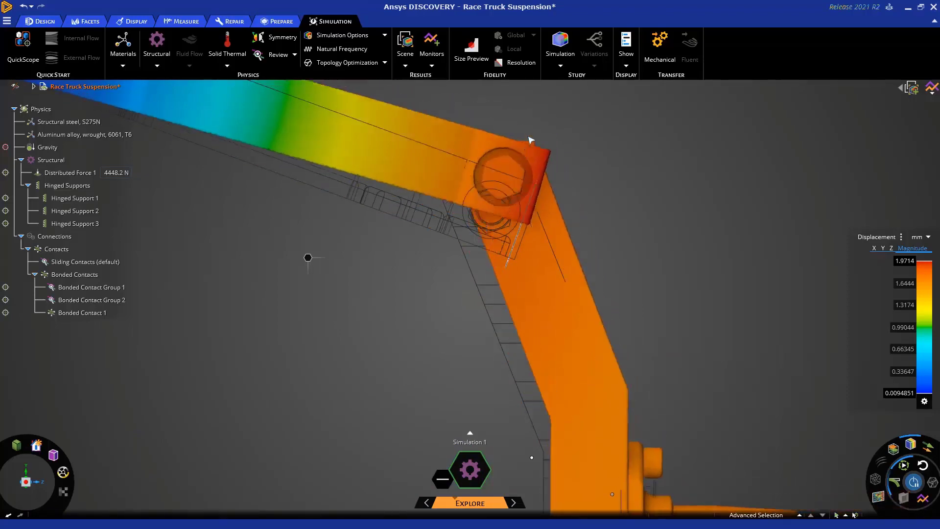
middle_click_drag(611, 256, 561, 276)
scroll(308, 257, "down", 5)
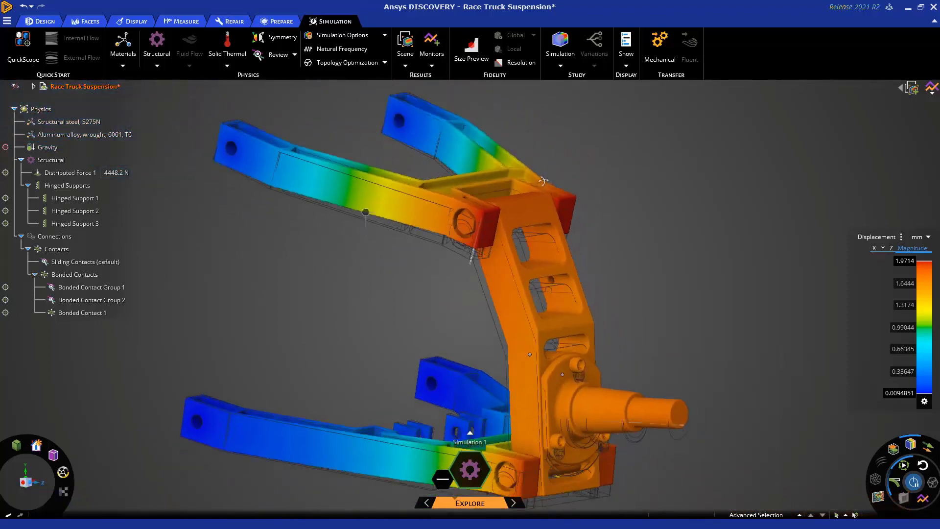
scroll(532, 249, "down", 3)
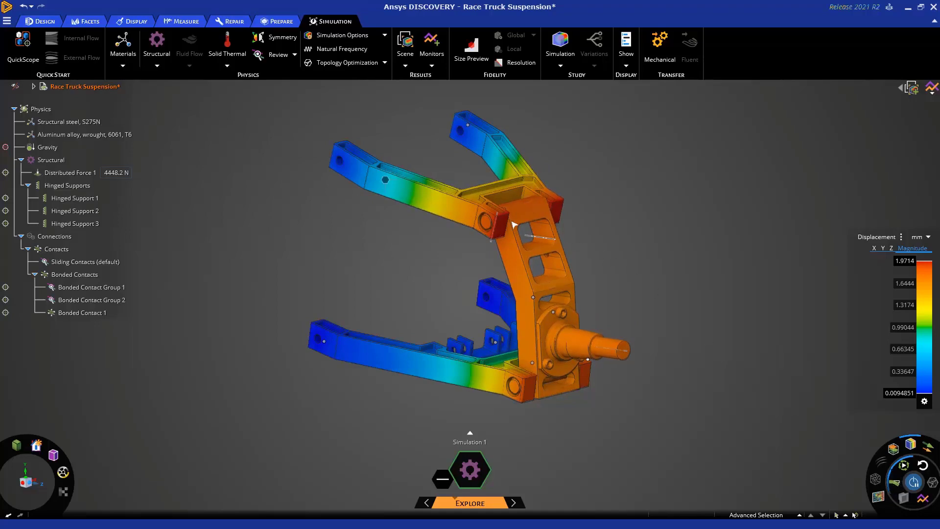
scroll(513, 225, "up", 5)
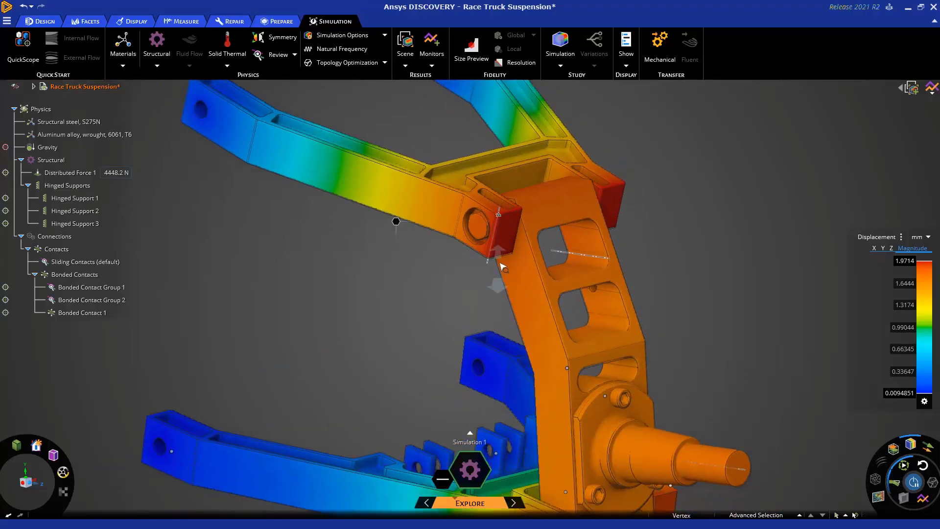
scroll(509, 254, "down", 4)
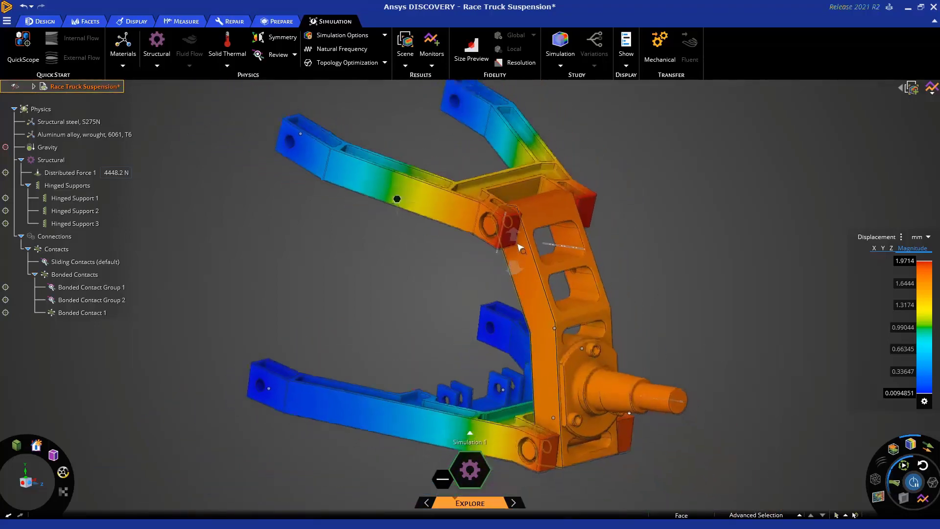
scroll(520, 247, "down", 2)
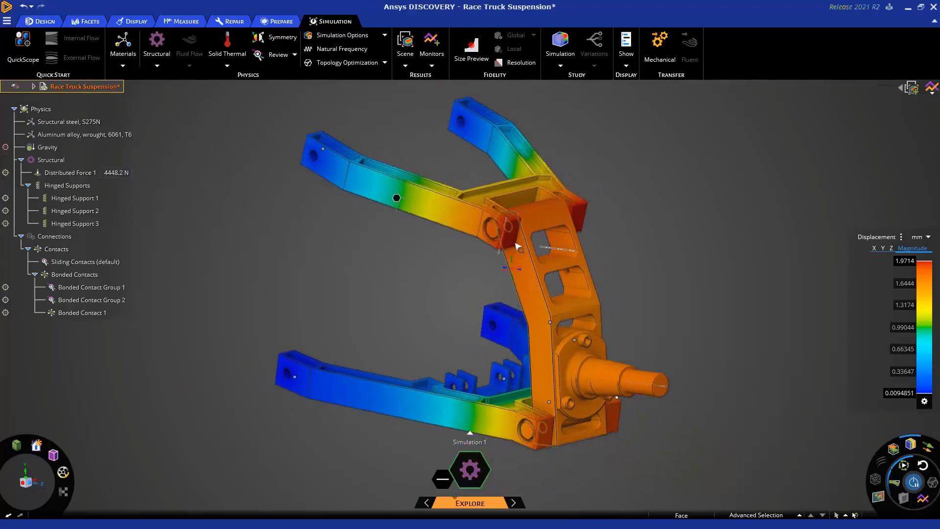
left_click(894, 484)
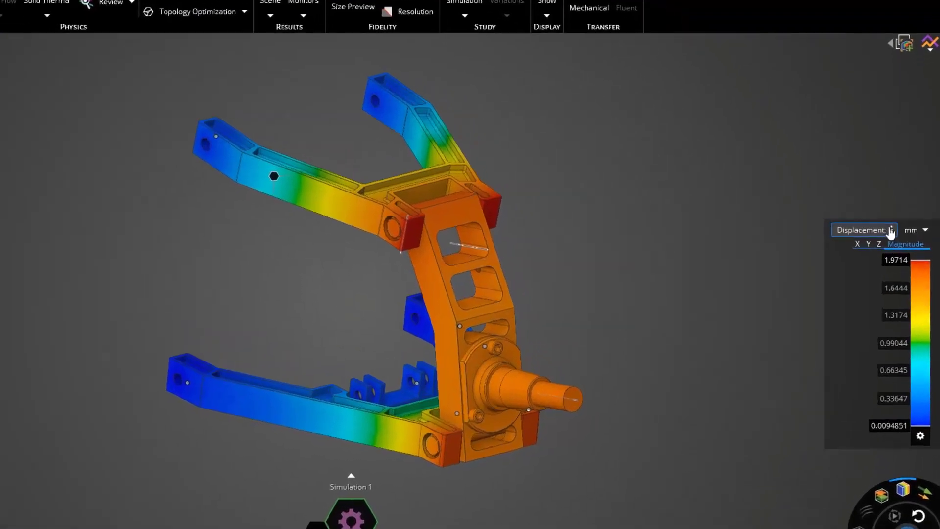
Change the displayed result from Displacement to Von Mises Stress.
left_click(885, 228)
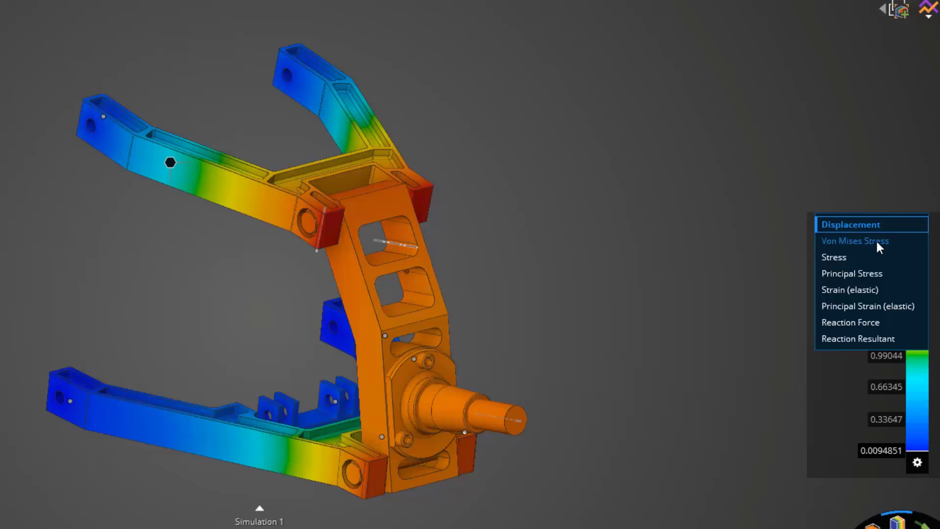
left_click(877, 241)
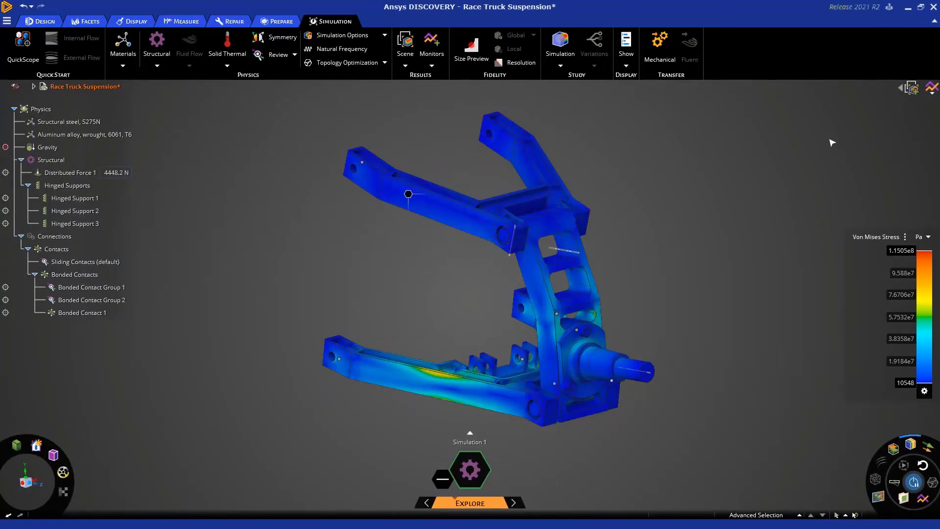
middle_click_drag(436, 279, 455, 291)
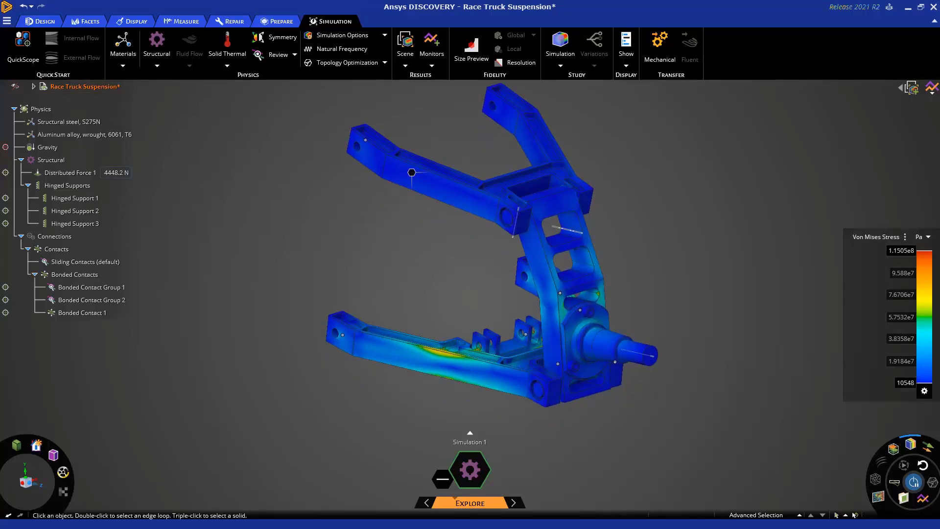
Show the minimum and maximum stress location markers on the suspension, inspect them and hide them again.
left_click(925, 391)
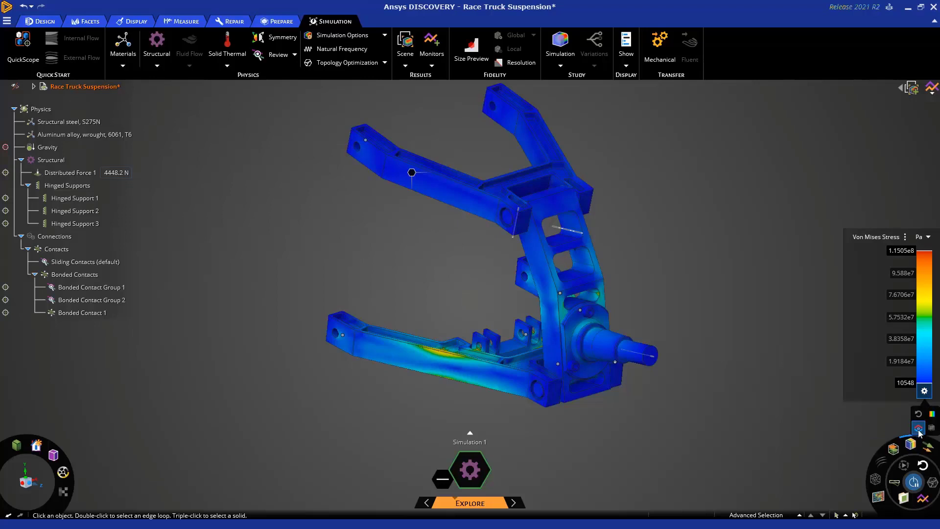
middle_click_drag(724, 329, 714, 346)
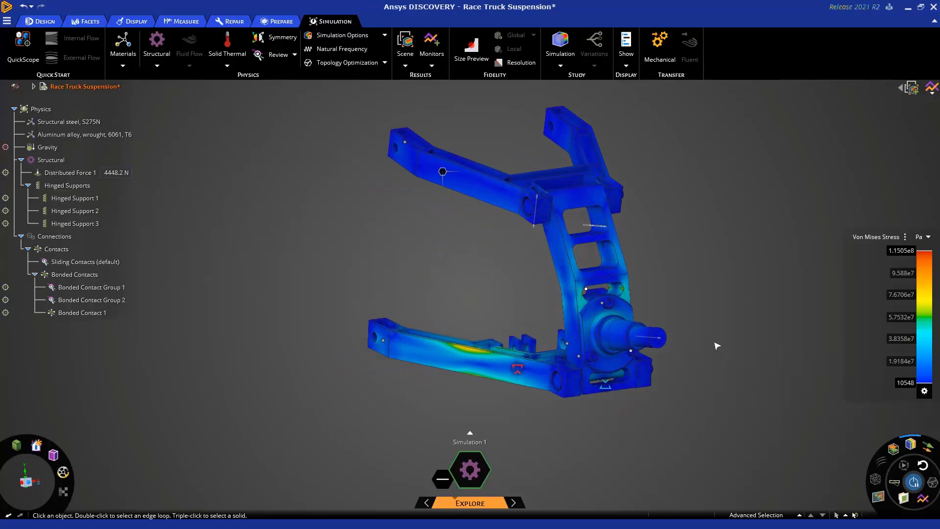
left_click(926, 393)
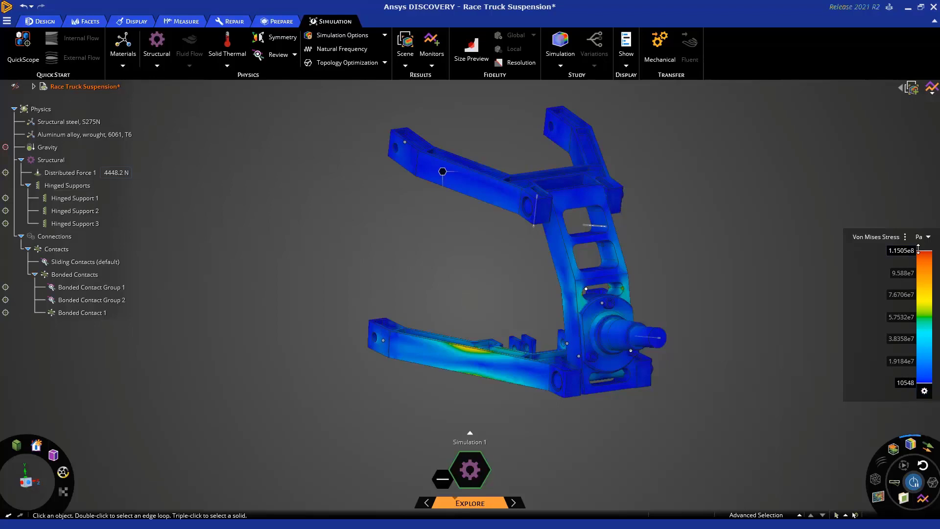
Limit the upper end of the Von Mises stress color range to 1e8 Pa.
left_click_drag(918, 250, 918, 258)
left_click_drag(922, 300, 925, 343)
left_click(901, 257)
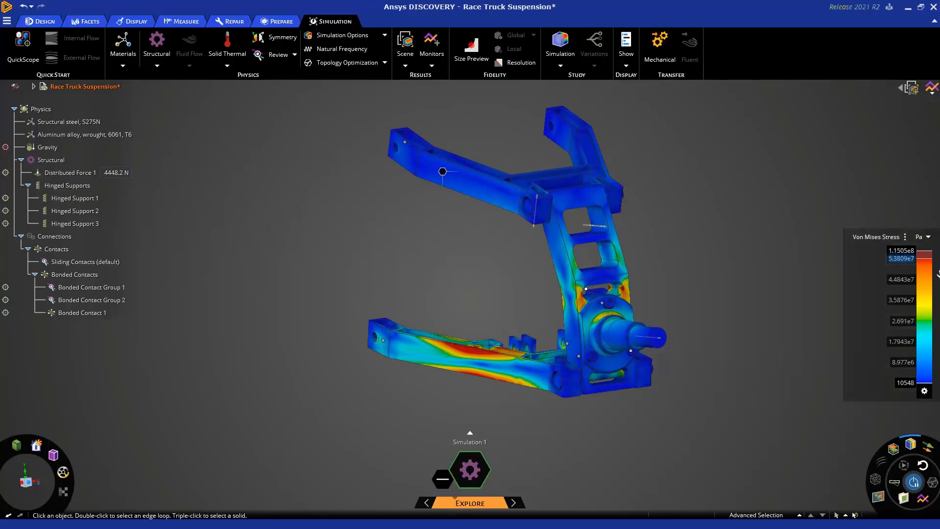
type("1e8")
key("Return")
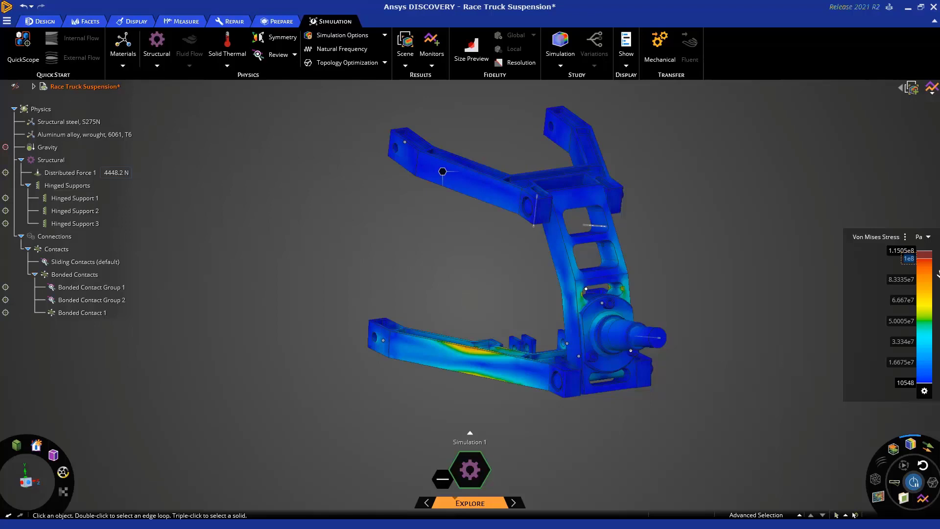
Reset the user-defined ranges of the Von Mises stress legend.
mouse_move(924, 394)
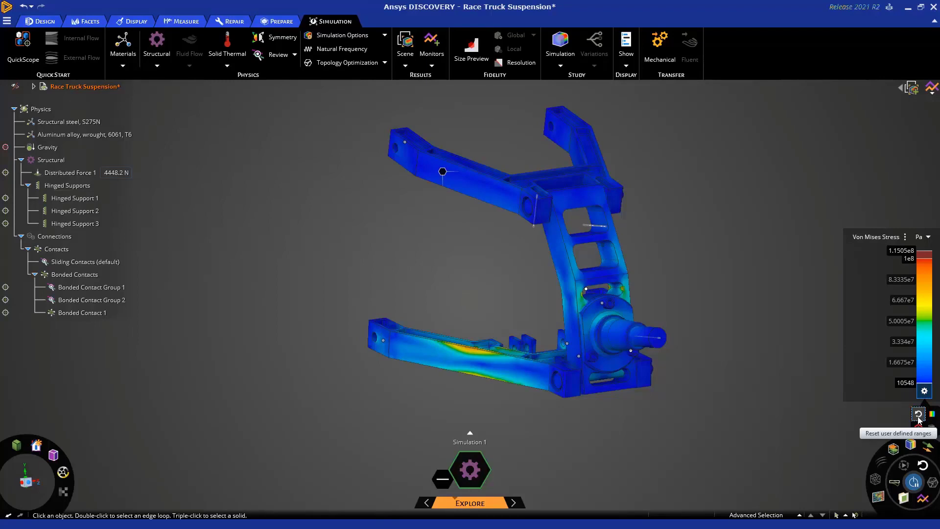
left_click(919, 416)
middle_click_drag(788, 386, 787, 388)
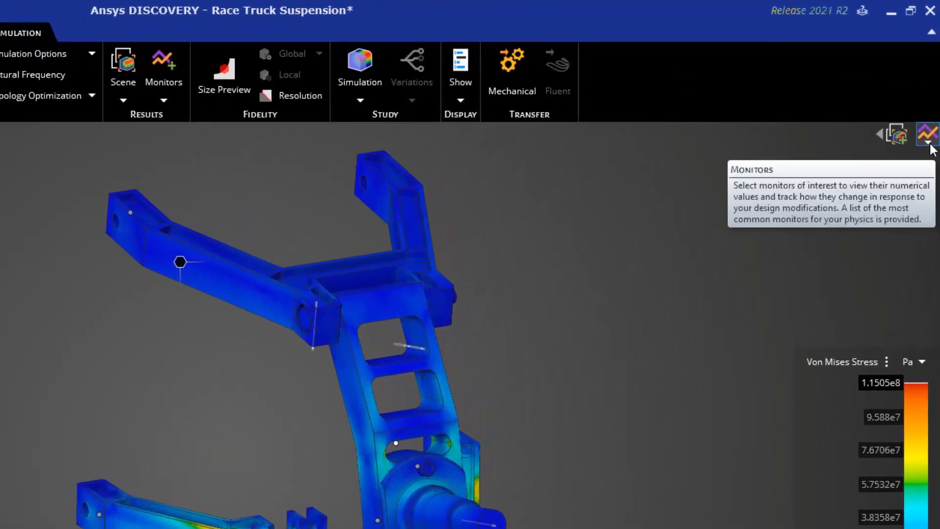
Create a custom monitor for the average Von Mises stress on the flat underside face of the lower suspension arm.
left_click(929, 144)
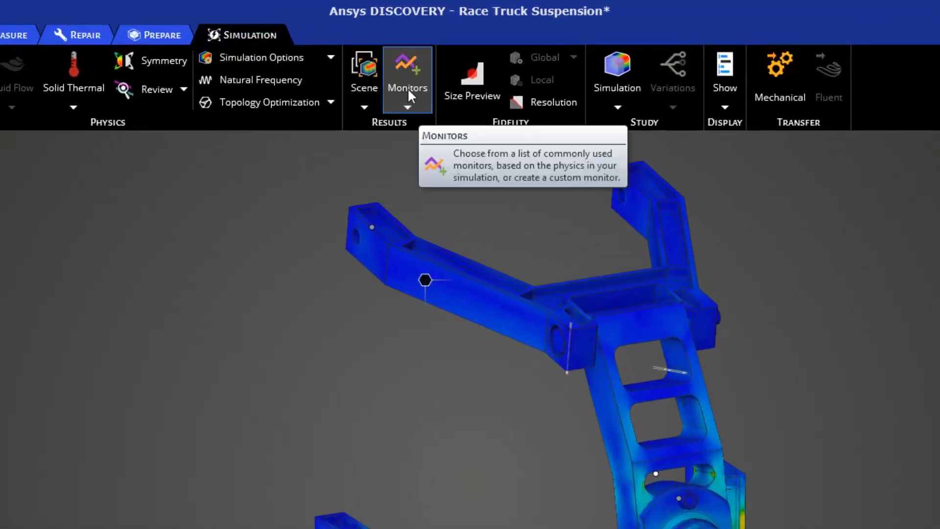
left_click(406, 108)
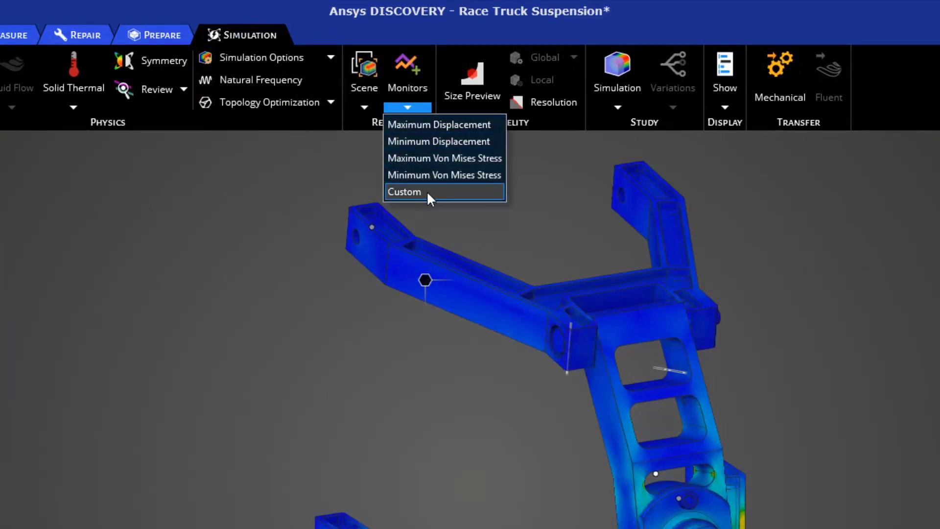
left_click(427, 191)
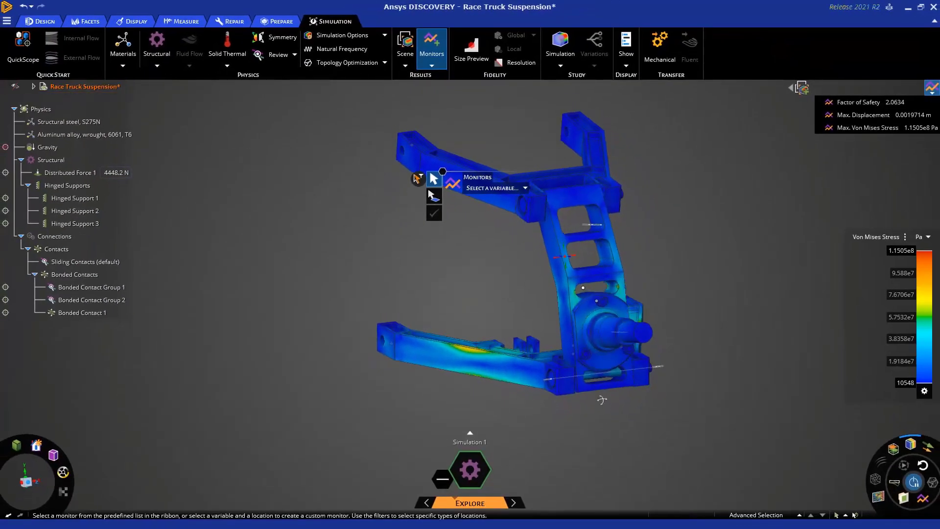
middle_click_drag(601, 399, 529, 338)
scroll(510, 302, "up", 5)
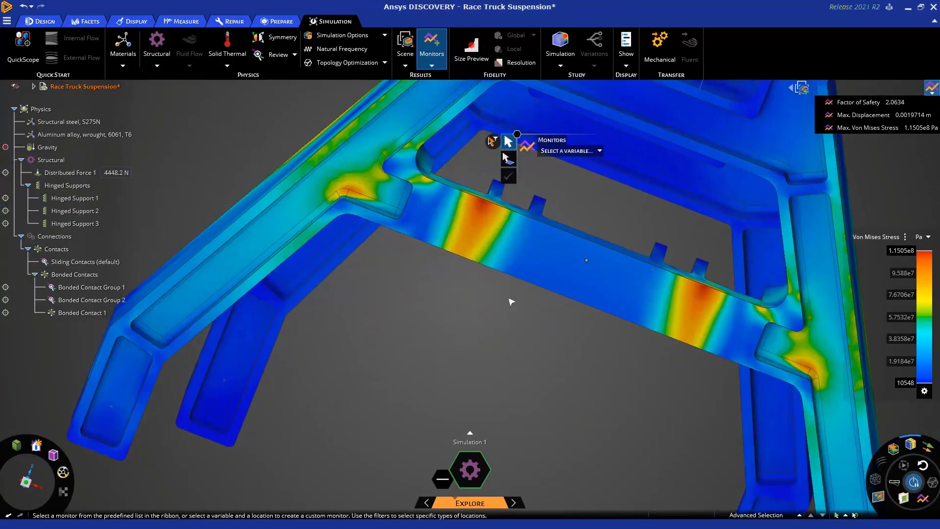
scroll(561, 364, "down", 3)
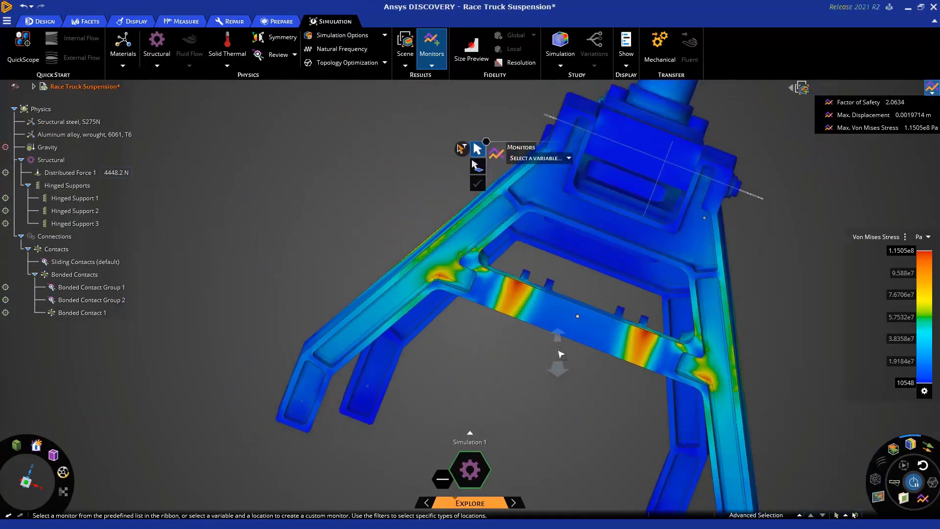
scroll(562, 353, "down", 2)
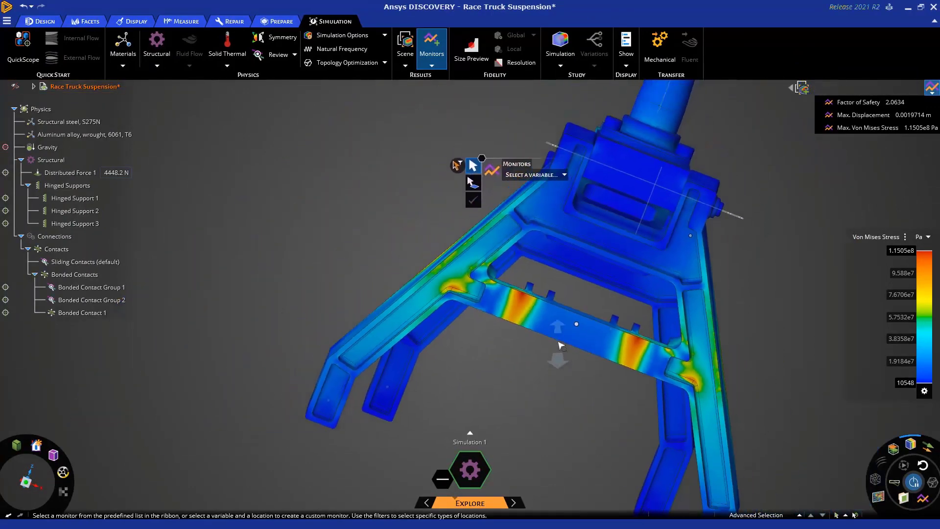
left_click(526, 179)
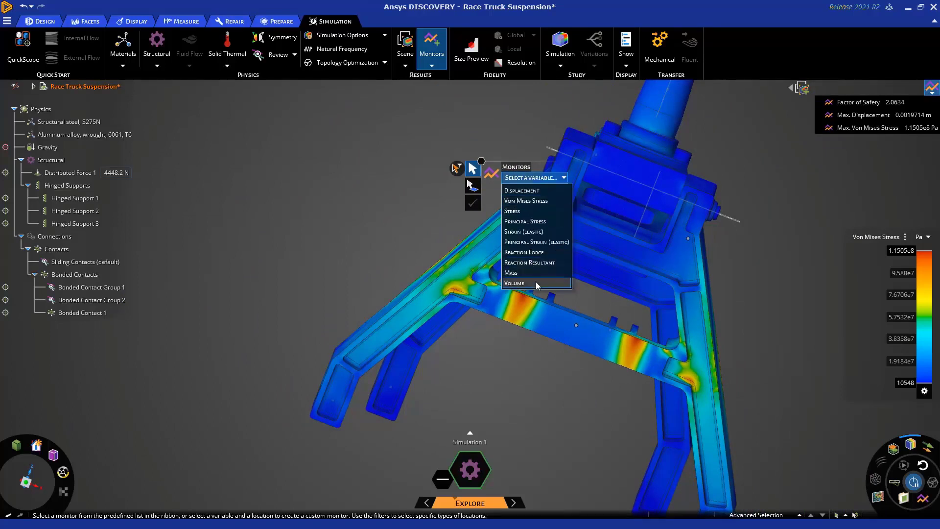
left_click(535, 202)
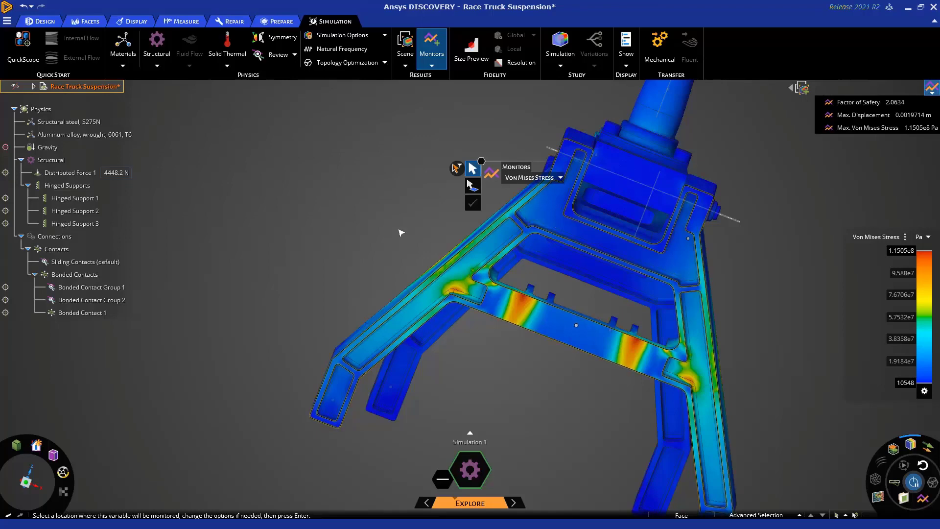
middle_click_drag(400, 232, 582, 418)
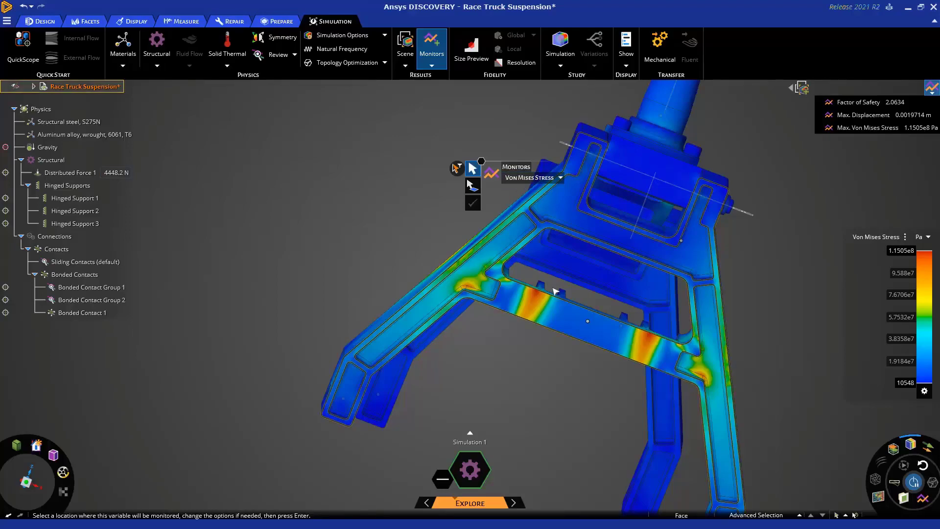
middle_click_drag(562, 277, 553, 318)
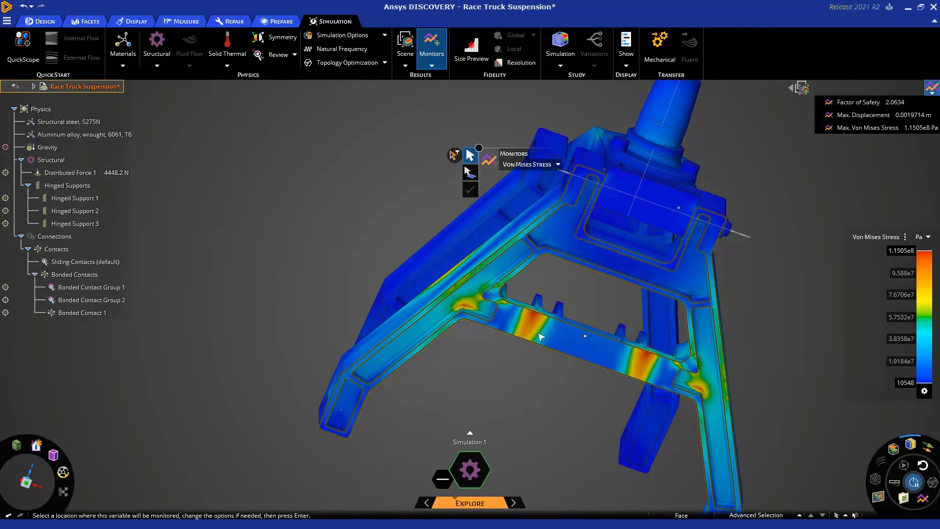
left_click(542, 335)
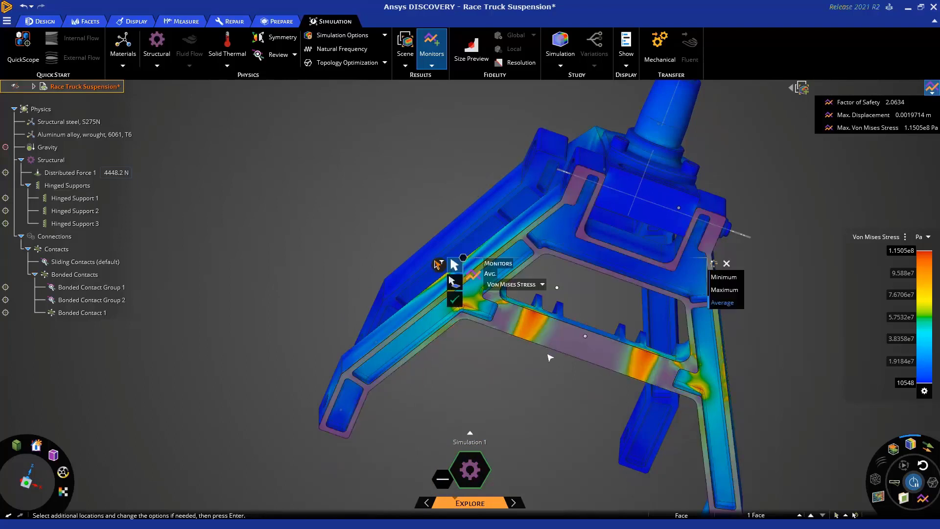
left_click(454, 300)
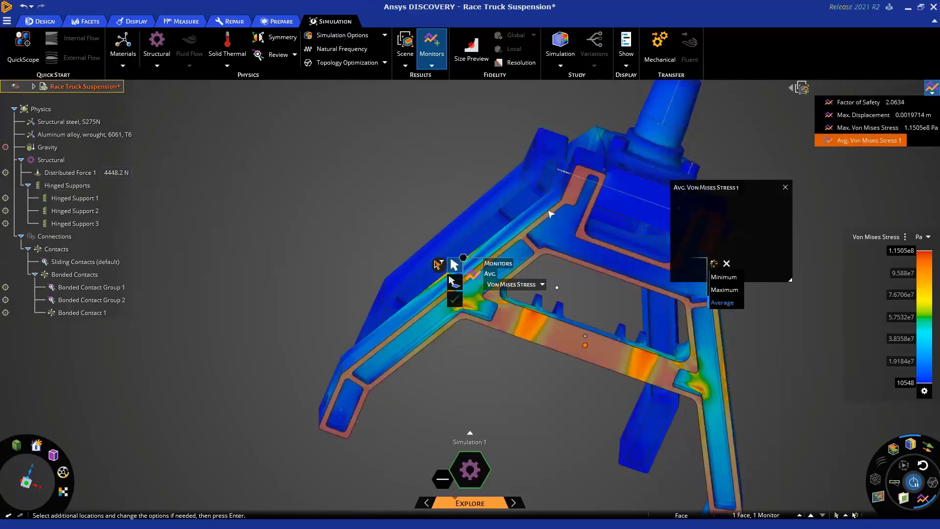
Create a second average Von Mises stress monitor on the 3 mm fillet at the base of the lower arm's mounting tab.
middle_click_drag(563, 305, 552, 266)
scroll(551, 265, "up", 5)
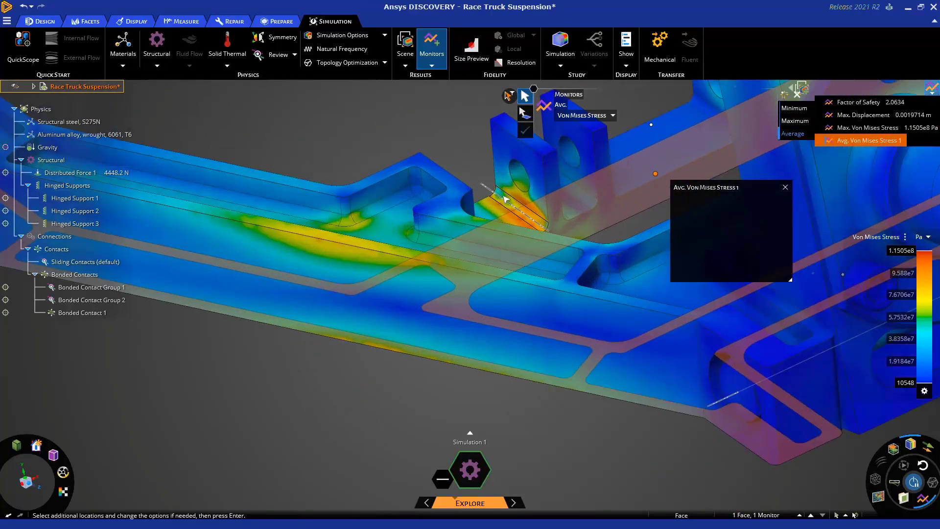
middle_click_drag(535, 217, 470, 268)
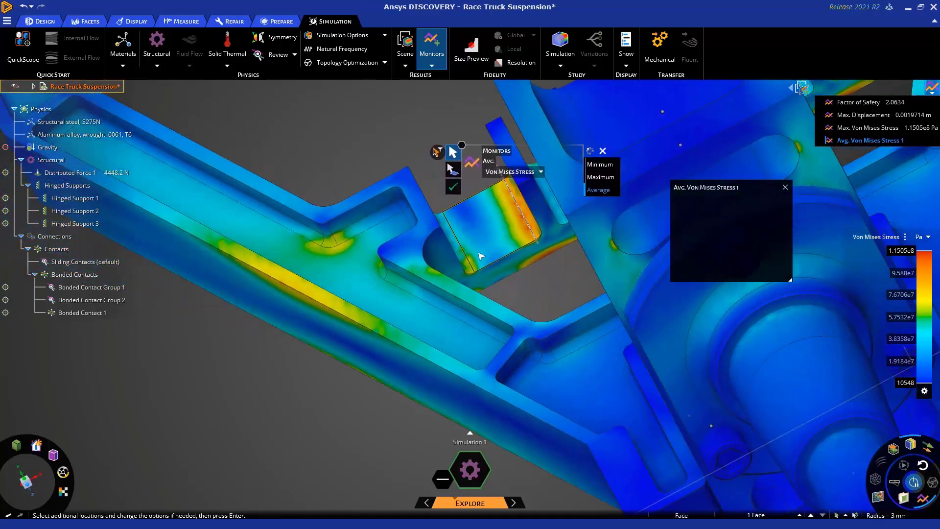
left_click(453, 186)
middle_click_drag(485, 304, 497, 336)
scroll(497, 336, "down", 5)
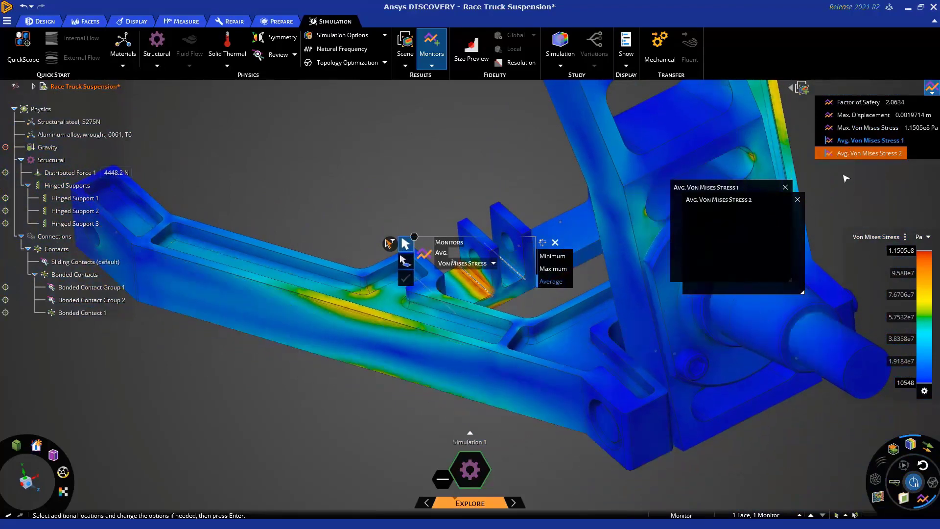
key("Escape")
scroll(558, 318, "down", 5)
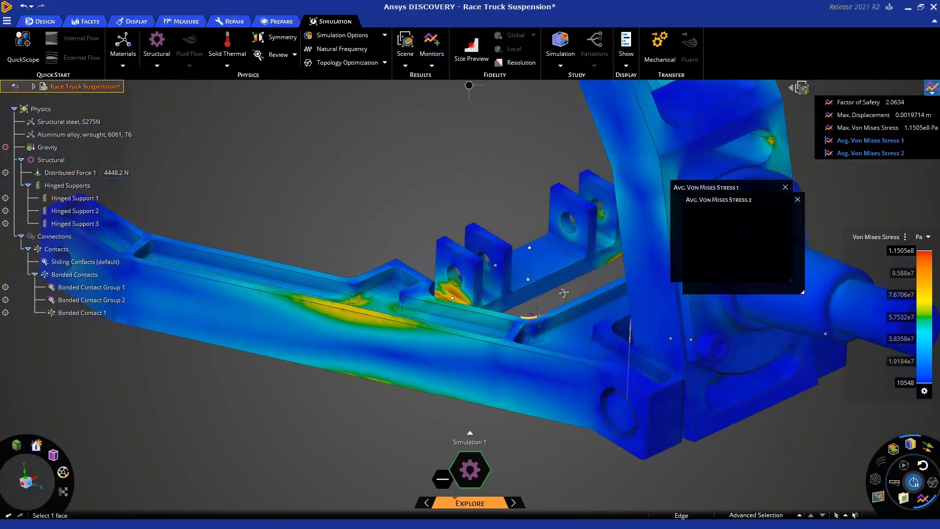
scroll(556, 309, "down", 4)
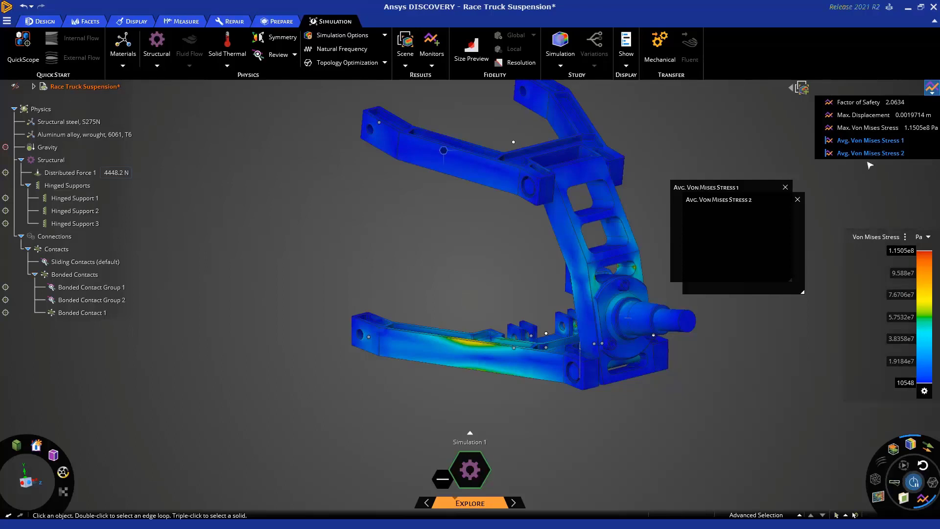
Close the graphs of both average Von Mises stress monitors.
left_click(865, 142)
left_click(785, 187)
left_click(785, 187)
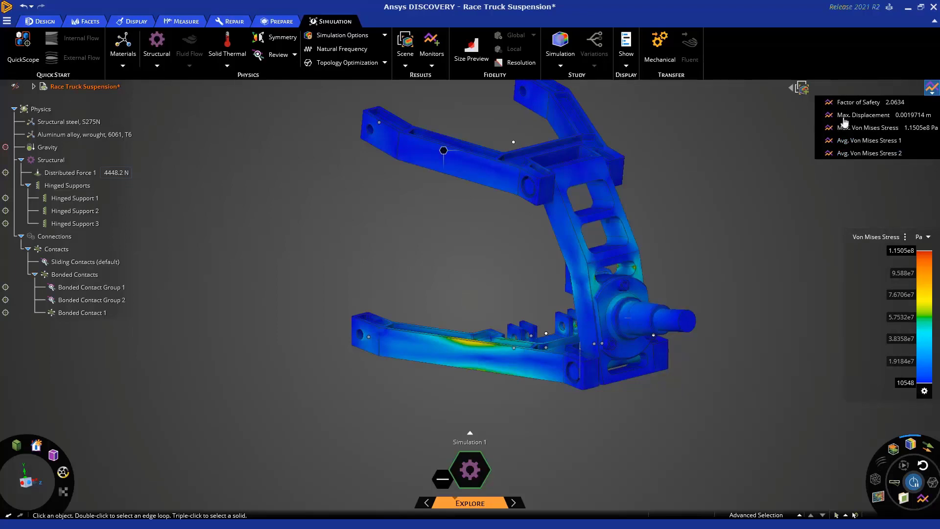
Display the Factor of Safety monitor graph and read its plotted point.
left_click(854, 102)
mouse_move(740, 235)
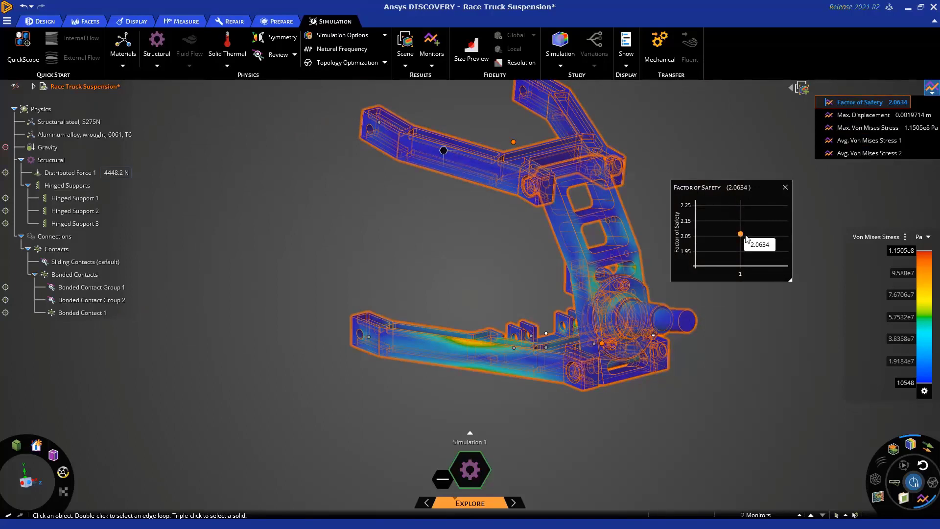
left_click(785, 188)
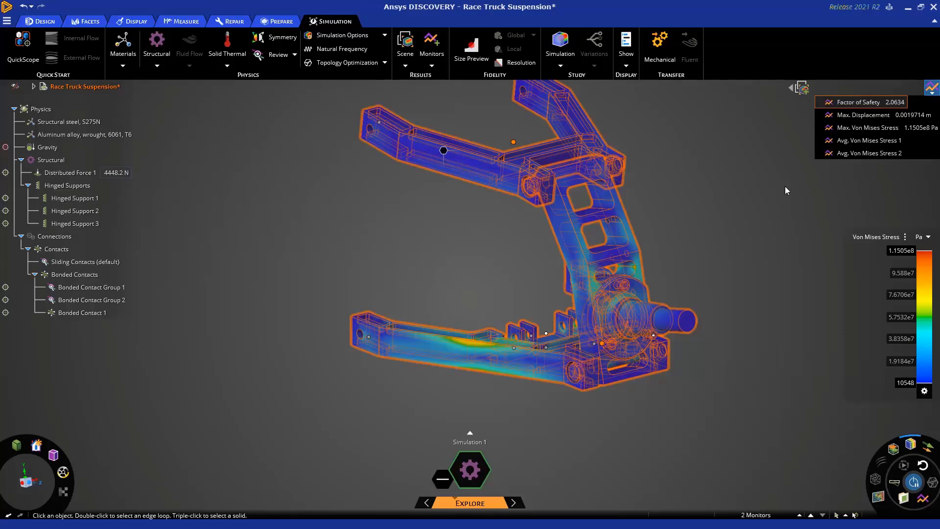
left_click(859, 102)
mouse_move(740, 236)
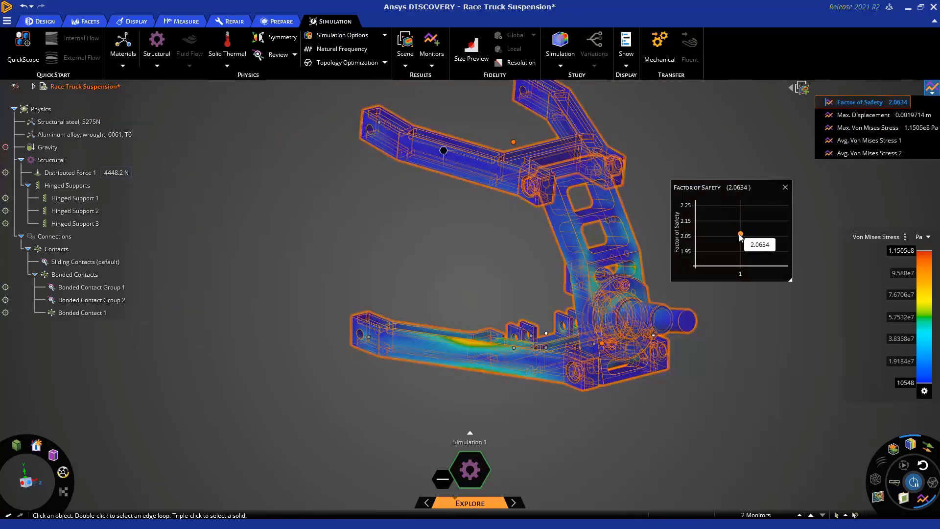
Set the magnitude of Distributed Force 1 to 1200 lbf.
left_click(116, 172)
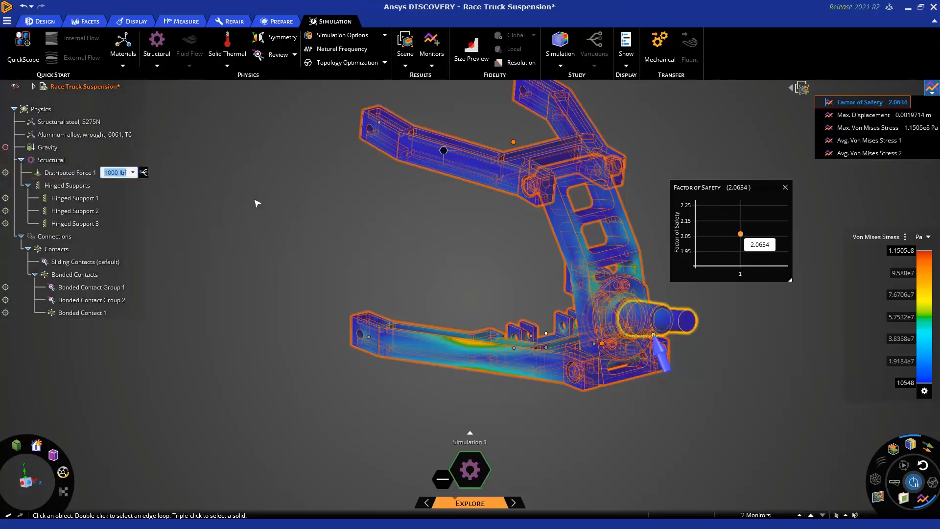
type("10")
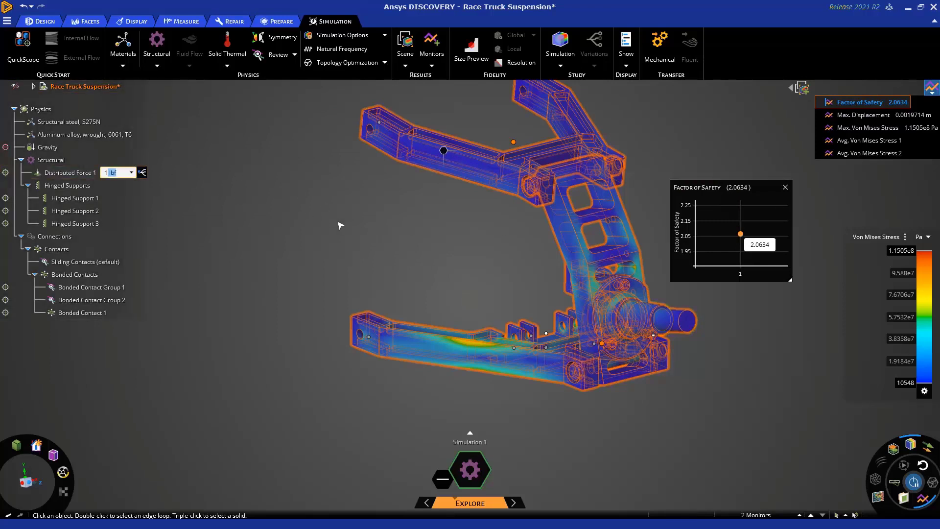
key("BackSpace")
key("BackSpace")
type("200")
key("Return")
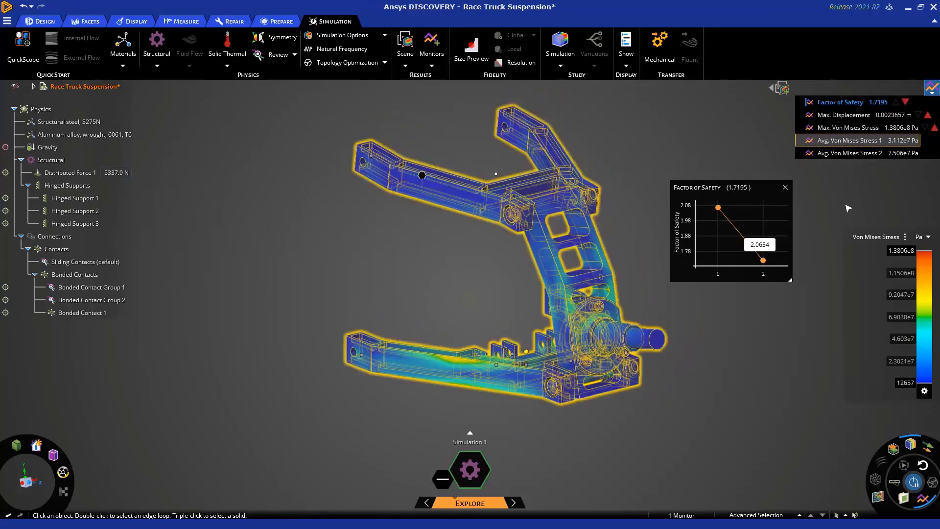
Examine the updated Factor of Safety graph and the Max. Von Mises Stress monitor, and close the graph.
mouse_move(716, 209)
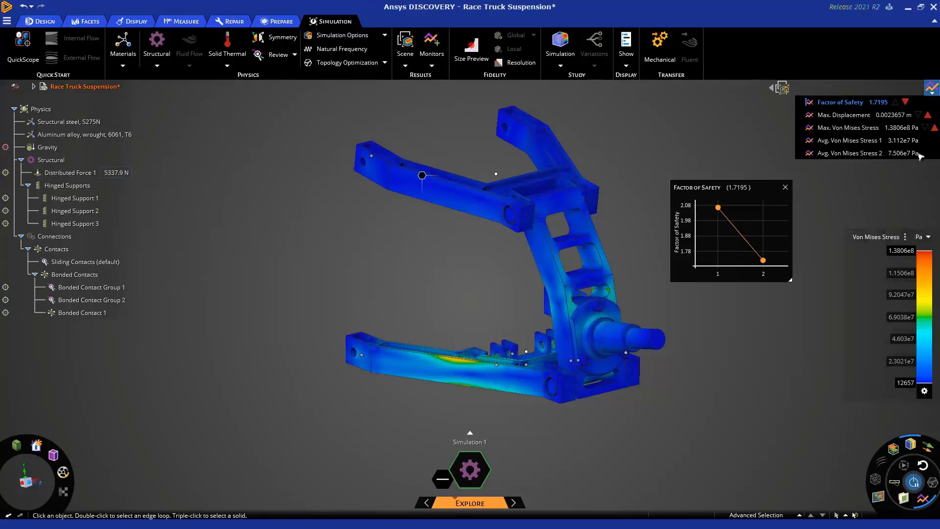
left_click(925, 130)
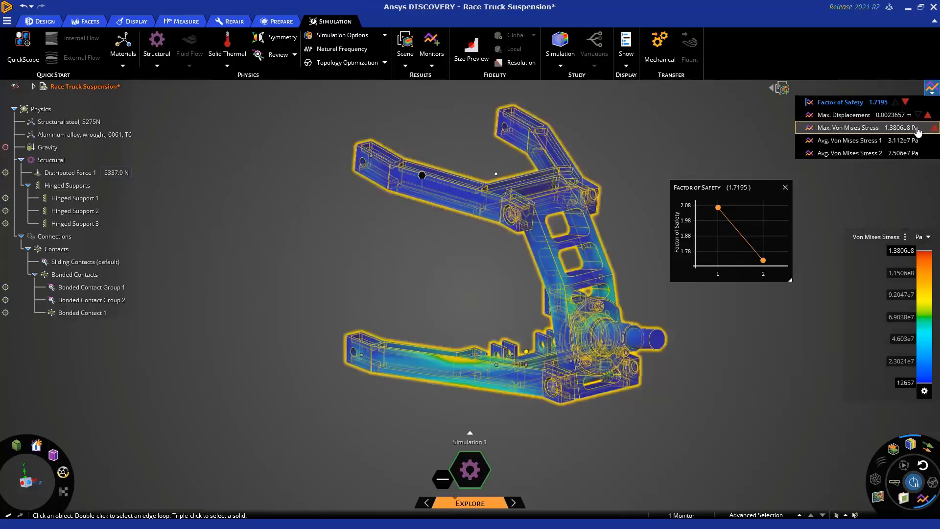
left_click(839, 172)
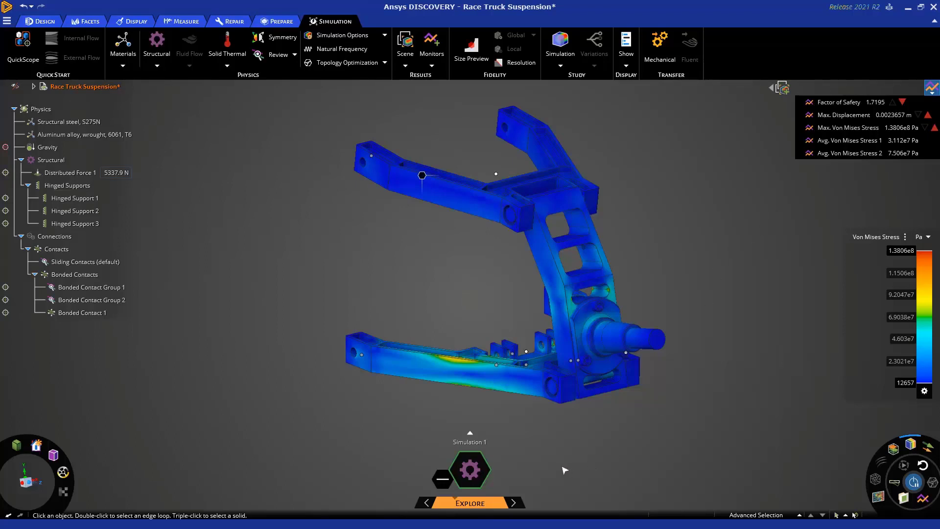
Switch the simulation from Explore to Refine and open Bonded Contact 1 for editing.
left_click(513, 505)
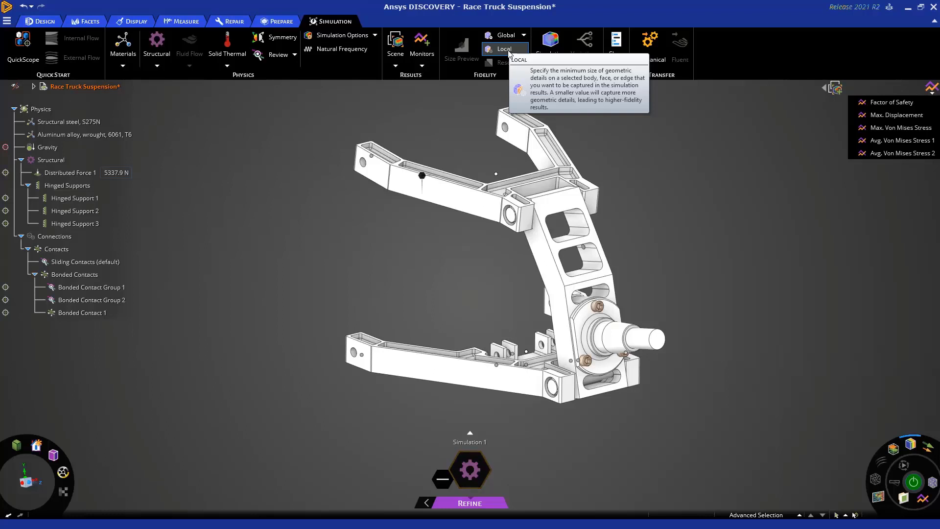
left_click(98, 314)
double_click(98, 315)
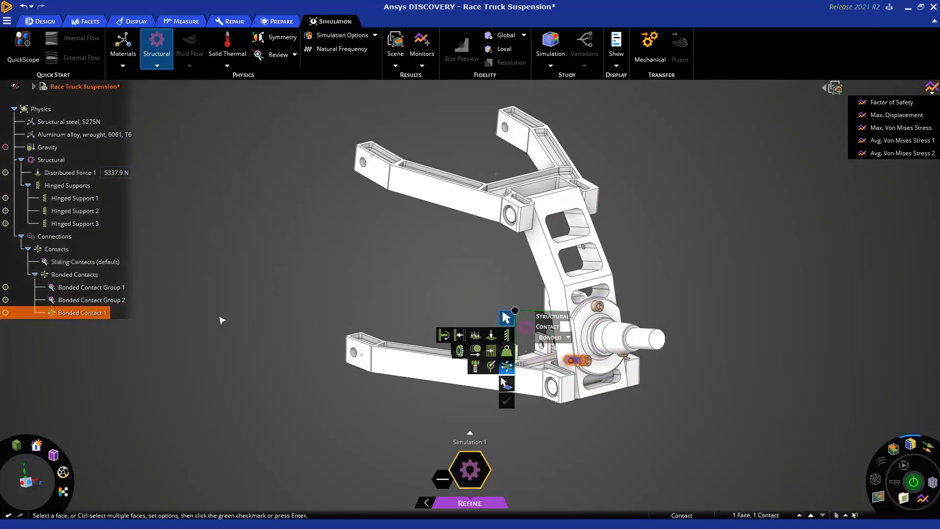
scroll(456, 339, "down", 1)
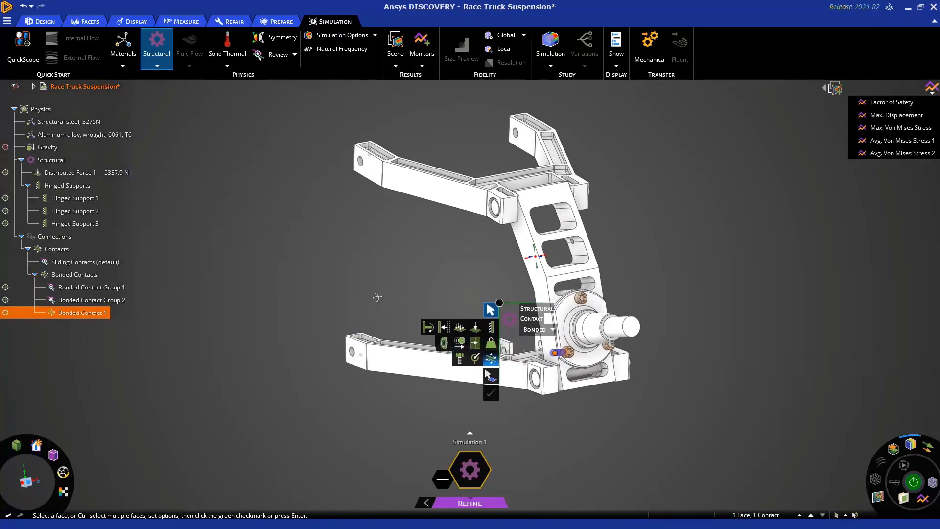
Open Bonded Contact Group 2 and examine its Idealized and Frictional options for conversion to sliding without applying either.
double_click(119, 300)
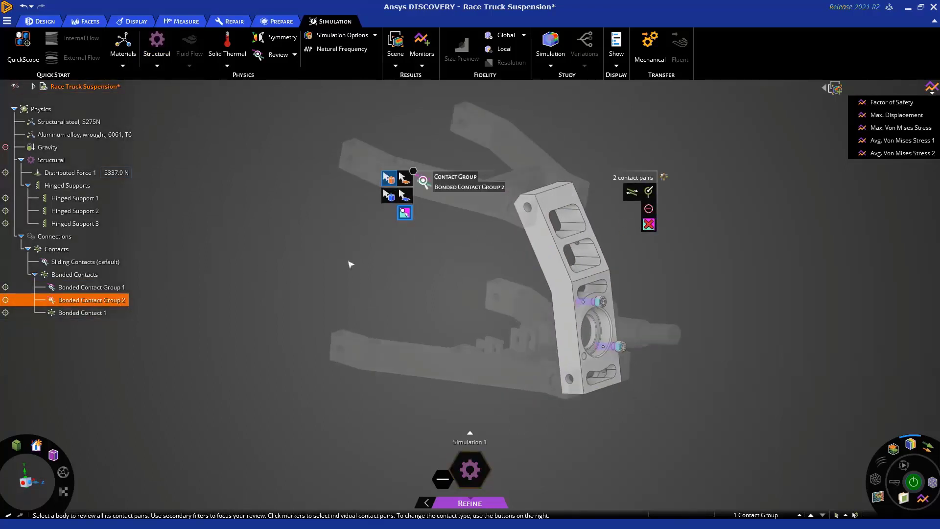
mouse_move(629, 197)
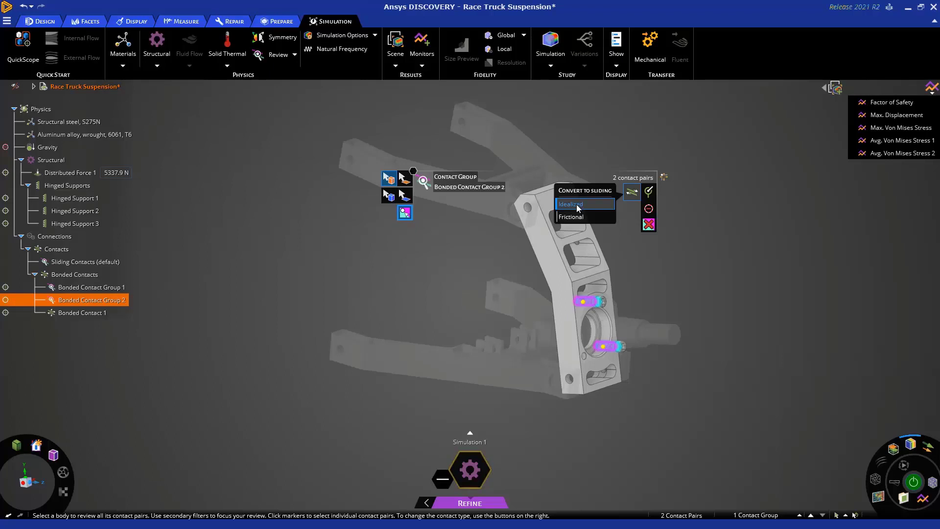
key("Escape")
key("Escape")
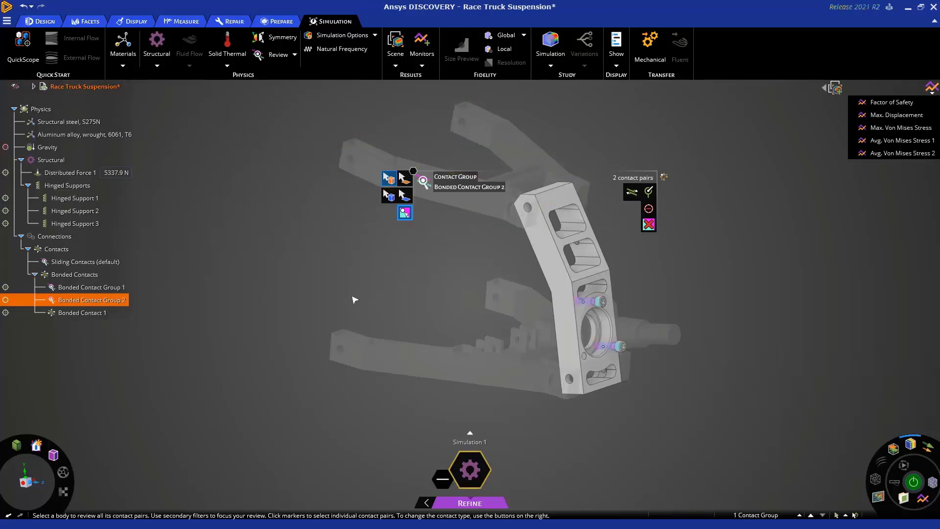